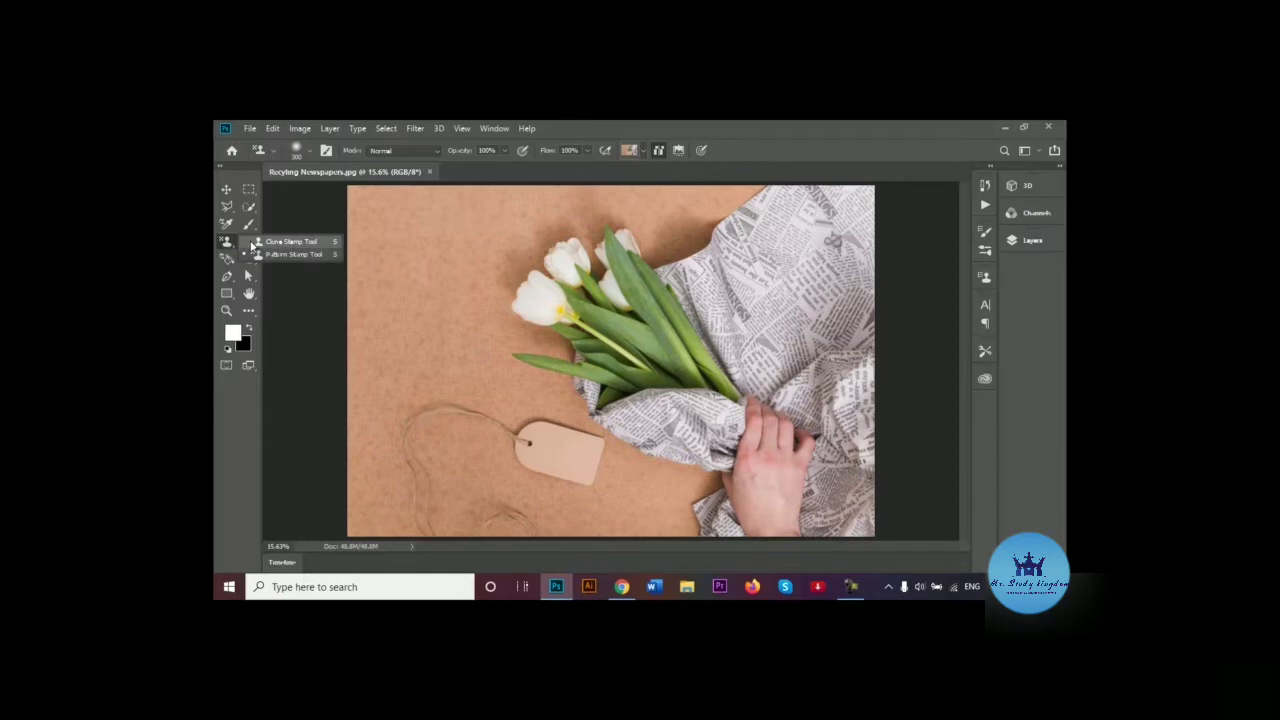
Clone clean cardboard background over the tag's string and the tag's left end using the Clone Stamp tool
click(252, 242)
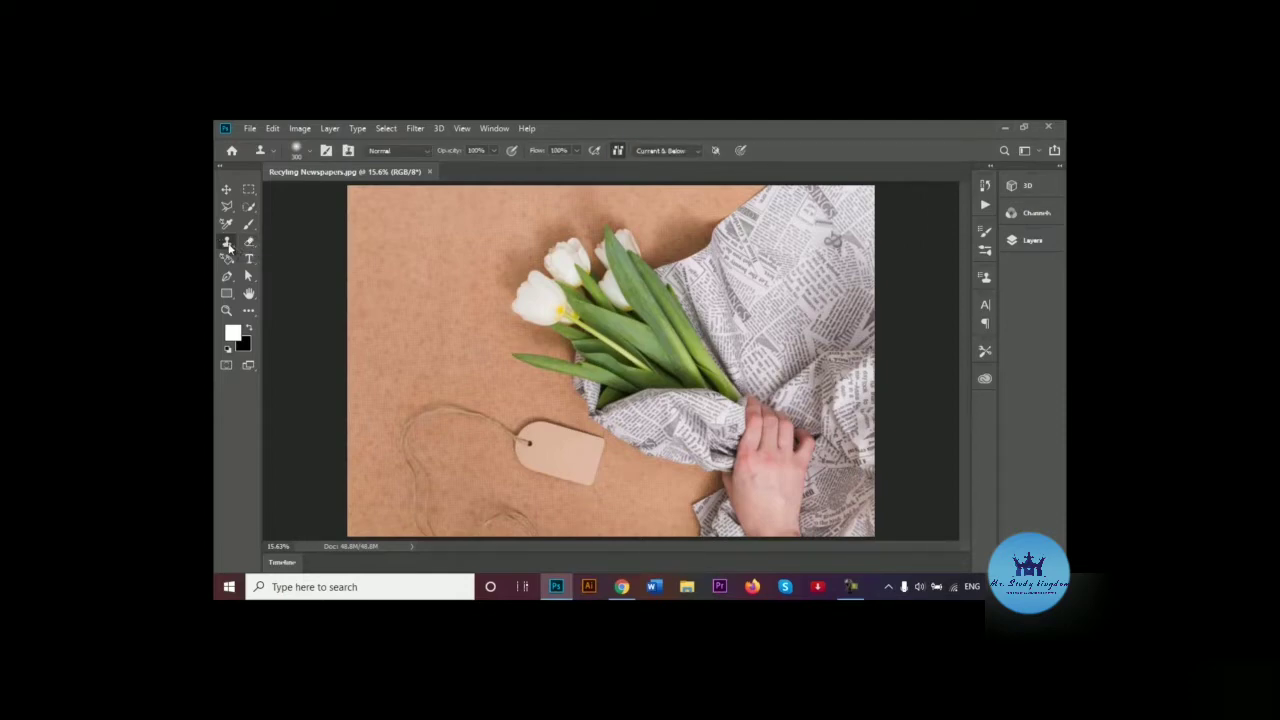
right_click(228, 245)
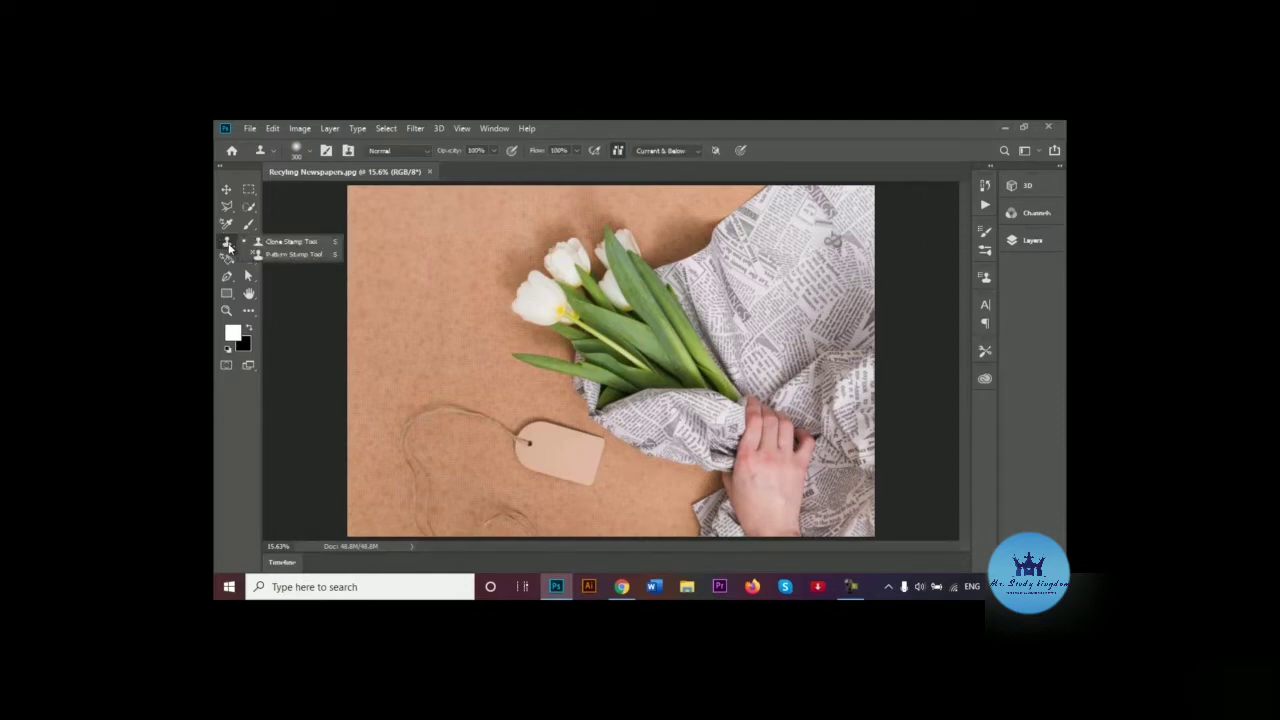
click(293, 244)
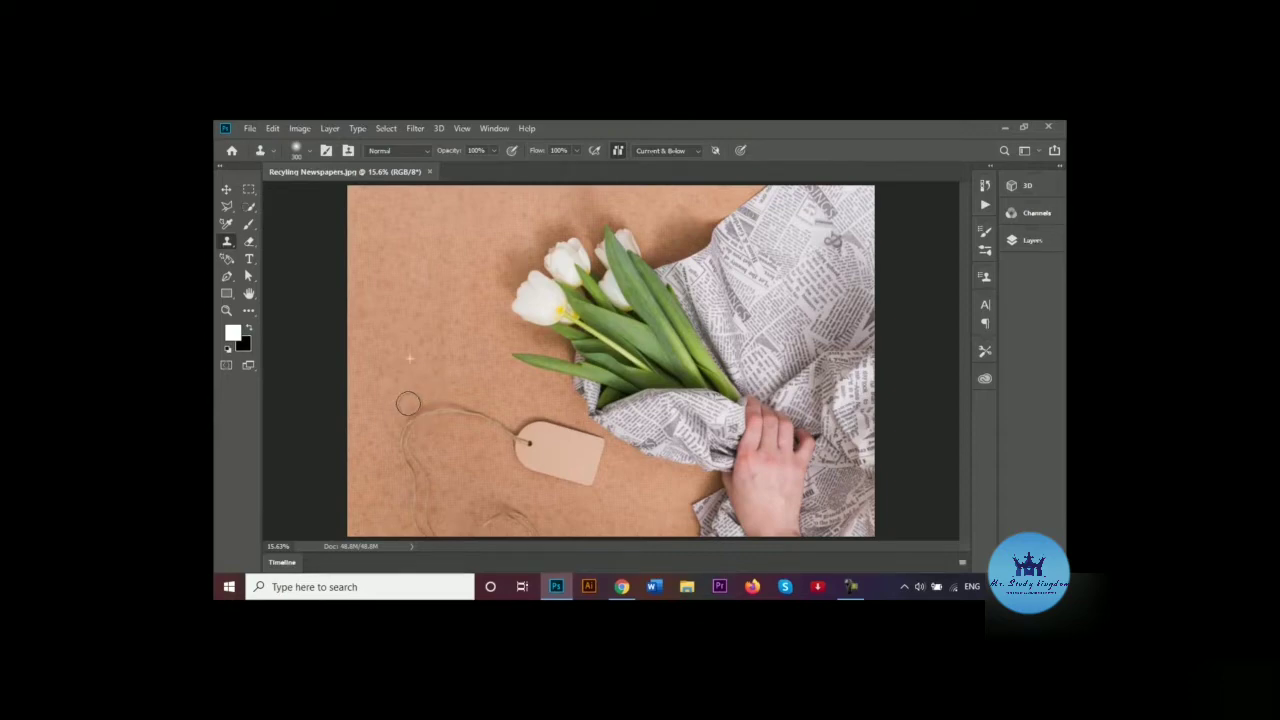
mouse_move(420, 412)
mouse_down()
mouse_move(514, 428)
mouse_move(420, 418)
mouse_move(409, 441)
mouse_up()
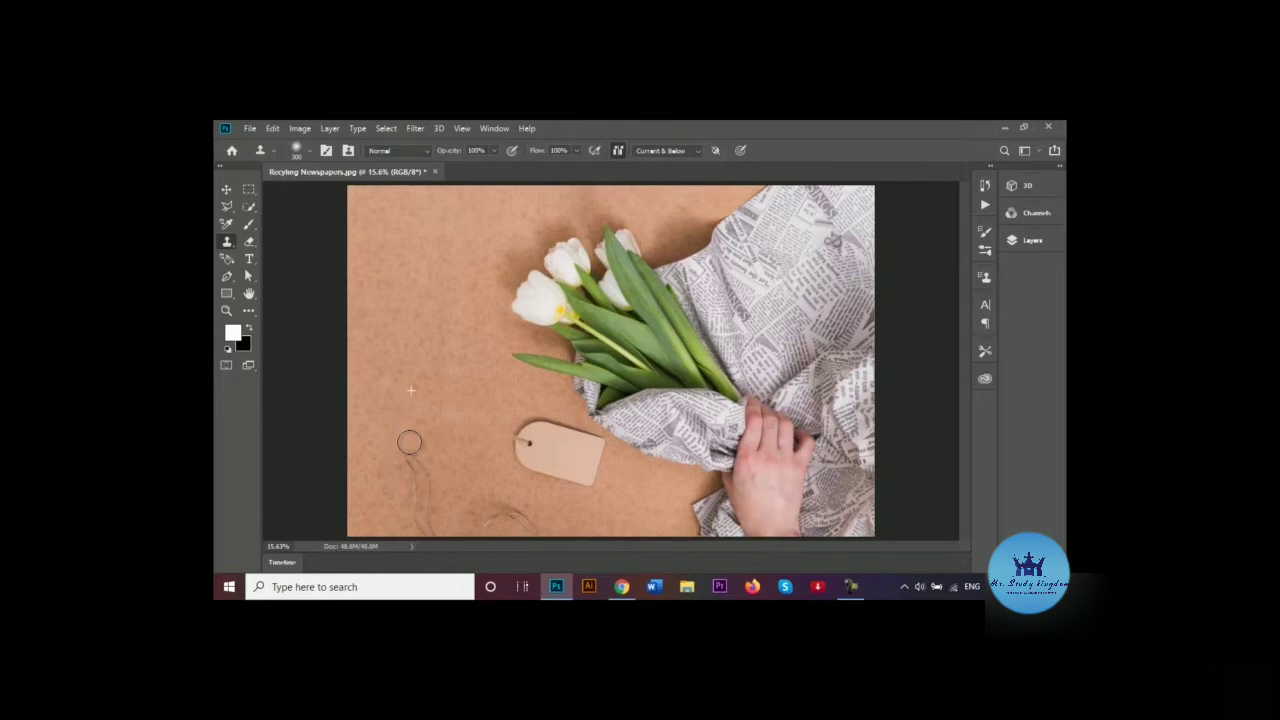
mouse_move(410, 442)
mouse_down()
mouse_move(426, 490)
mouse_move(415, 511)
mouse_move(402, 471)
mouse_move(430, 527)
mouse_up()
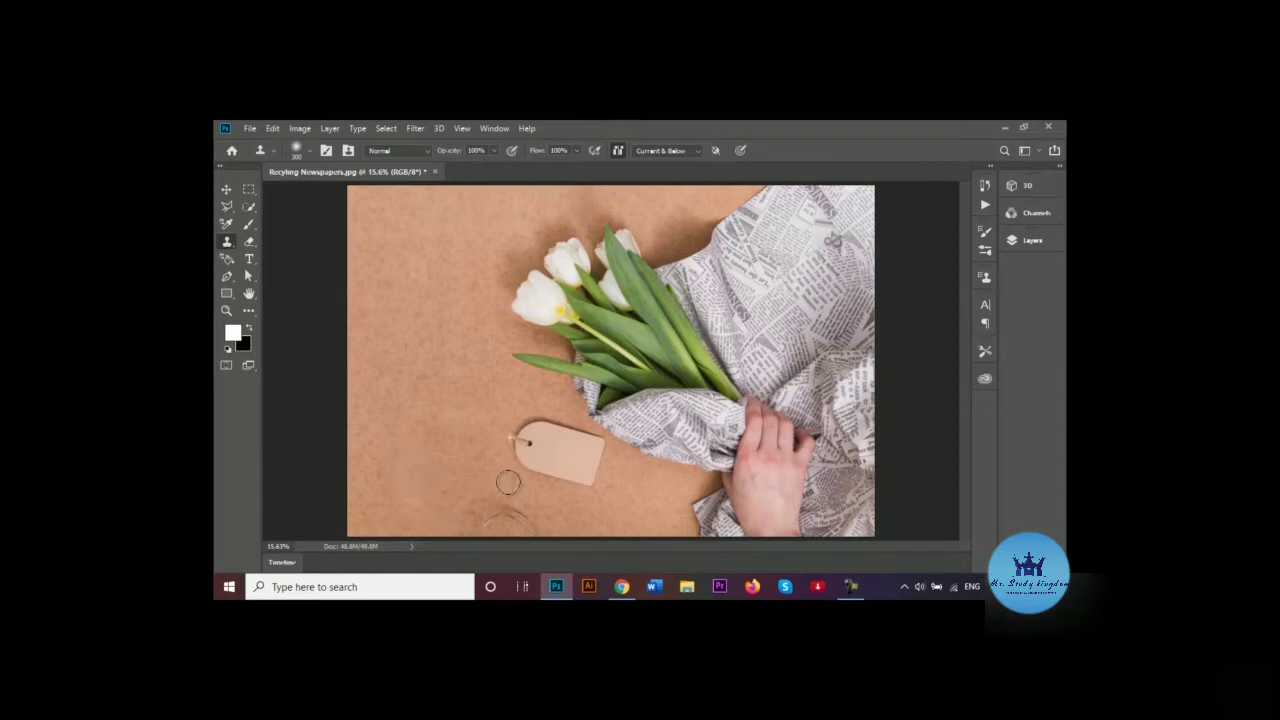
mouse_move(500, 429)
mouse_down()
mouse_move(530, 445)
mouse_move(516, 456)
mouse_move(535, 490)
mouse_move(430, 527)
mouse_move(455, 515)
mouse_move(535, 522)
mouse_up()
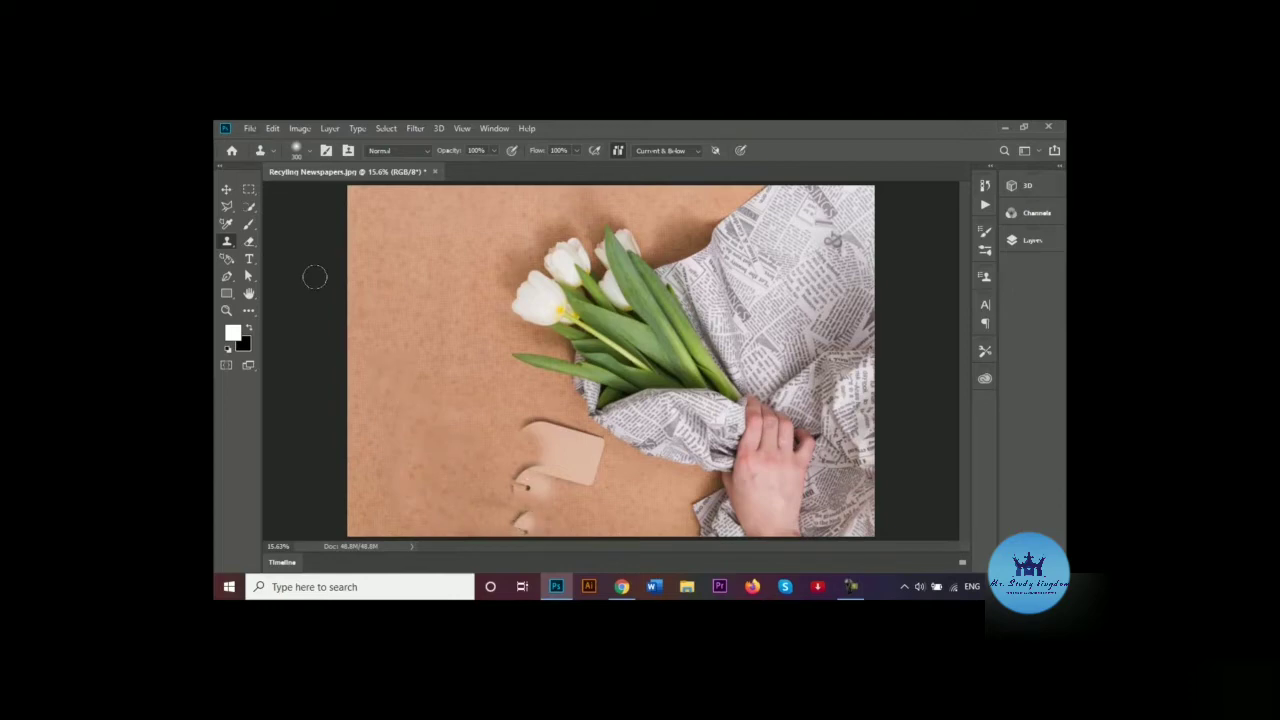
Clone background over the stray tag copies below the tag and over parts of the tag's lower edge
alt+click(651, 509)
mouse_move(558, 502)
mouse_down()
mouse_move(516, 489)
mouse_move(532, 530)
mouse_up()
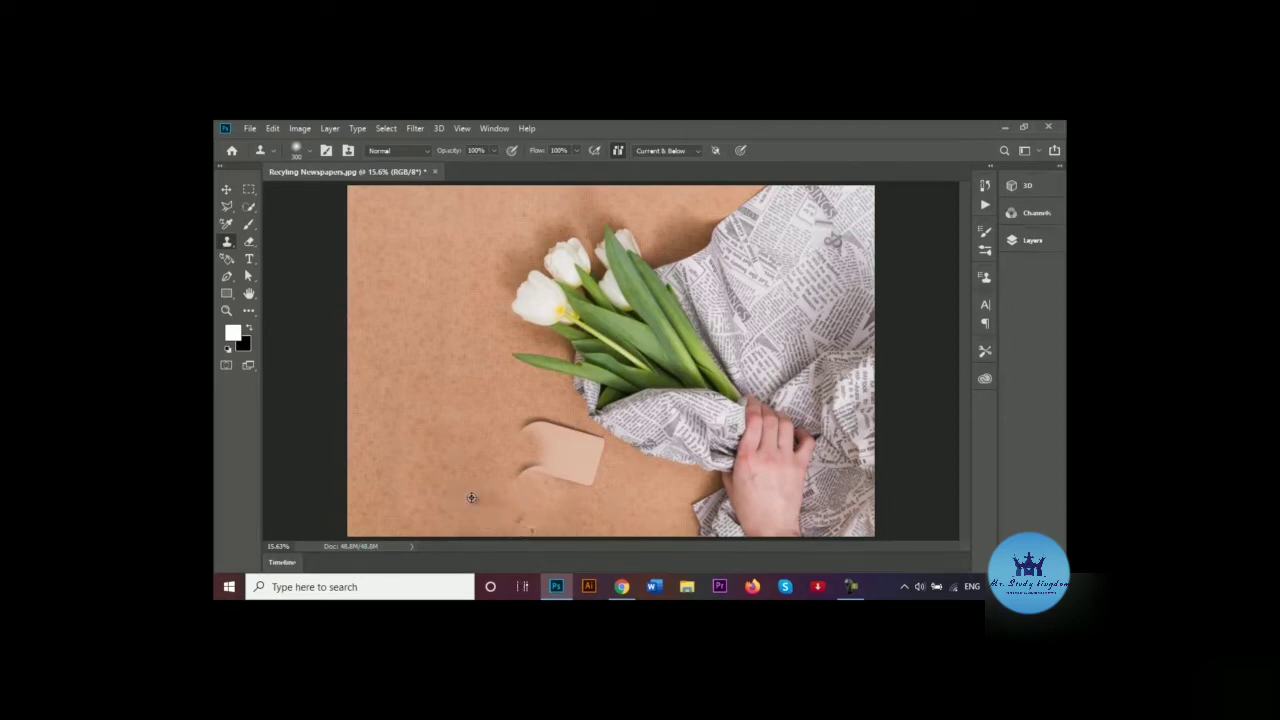
click(530, 476)
click(597, 488)
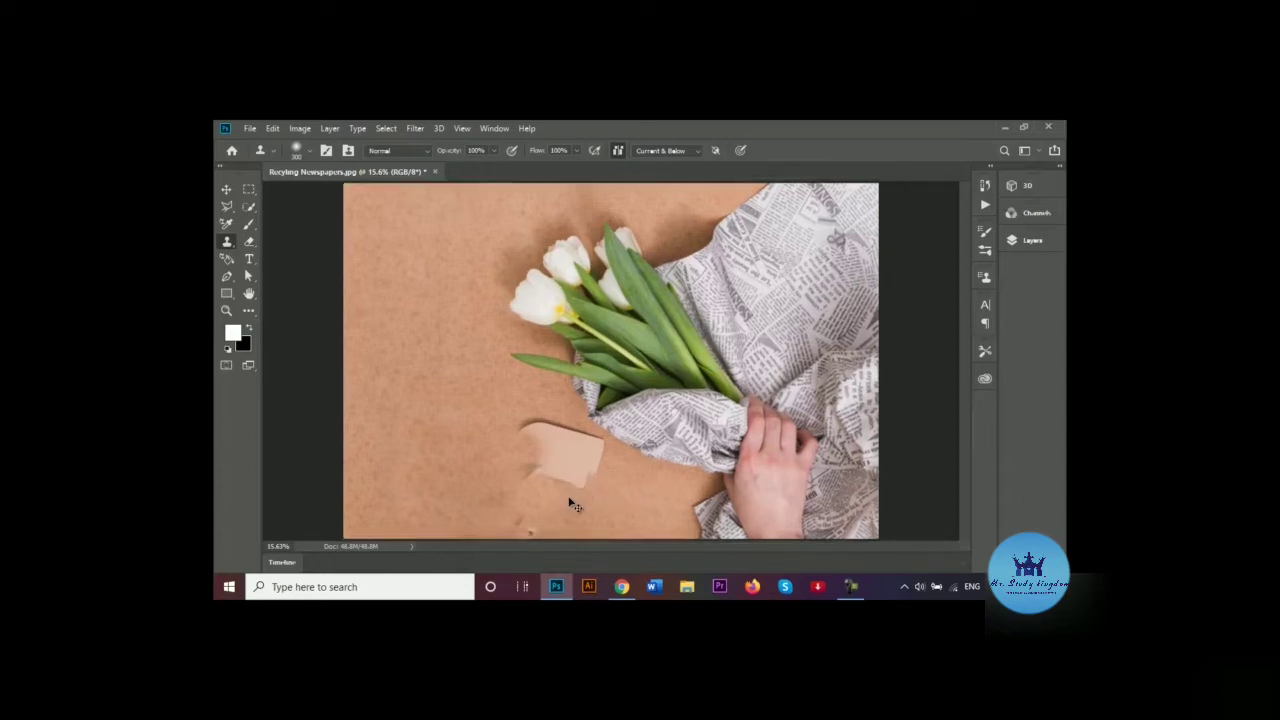
Reduce the clone brush to 200 px and cover the tag's lower right corner with background sampled beside it
scroll(568, 497, up, 2)
scroll(568, 497, down, 4)
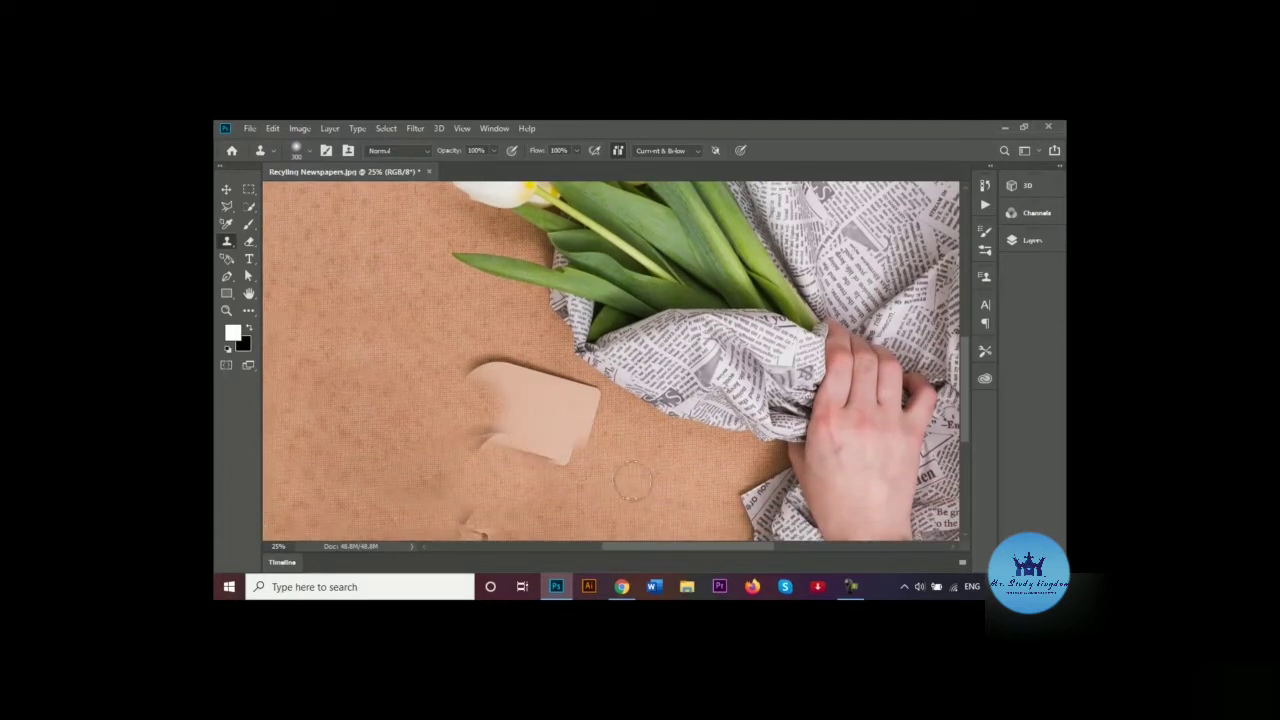
key(bracketleft)
key(bracketleft)
alt+click(633, 480)
mouse_move(603, 484)
mouse_down()
mouse_move(572, 474)
mouse_move(587, 423)
mouse_move(569, 463)
mouse_move(551, 457)
mouse_move(586, 436)
mouse_move(586, 414)
mouse_move(578, 440)
mouse_move(534, 460)
mouse_move(500, 527)
mouse_up()
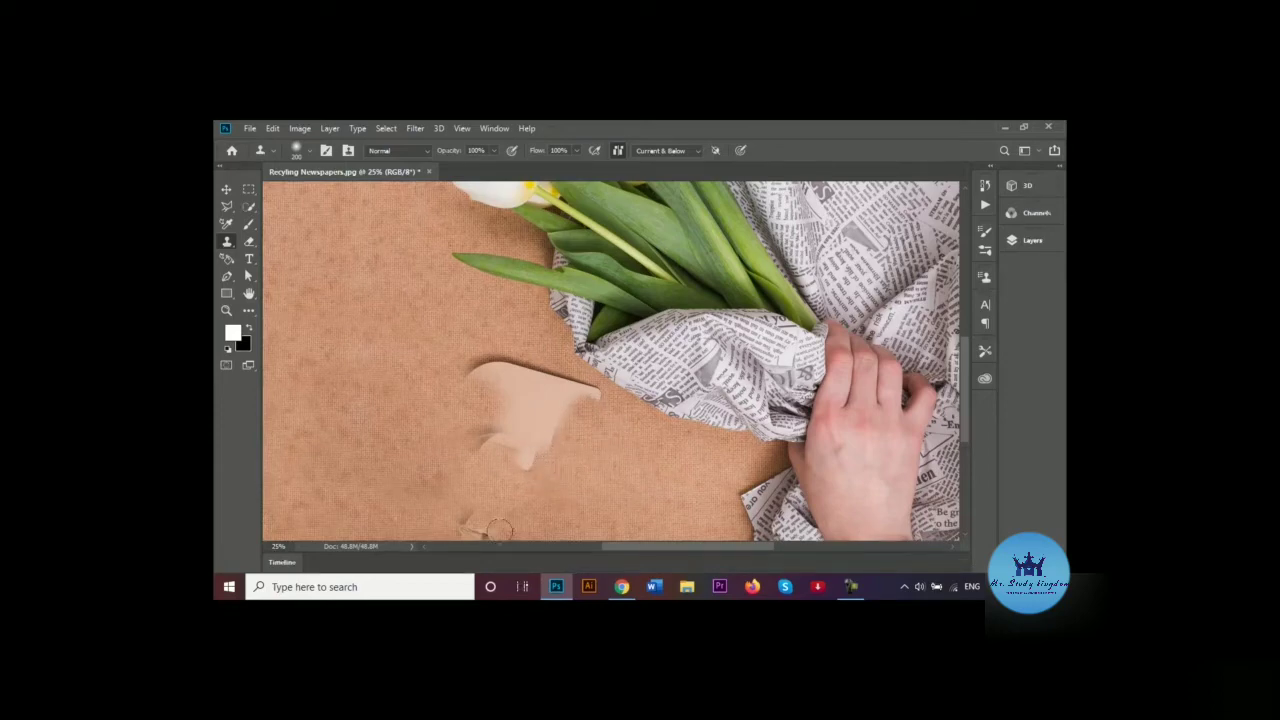
Clone nearby cardboard texture over the leftover marks at the image's lower edge below the tag
alt+click(409, 518)
alt+click(403, 505)
mouse_move(427, 517)
mouse_down()
mouse_move(488, 526)
mouse_move(482, 539)
mouse_move(491, 531)
mouse_move(470, 525)
mouse_move(507, 533)
mouse_up()
Enlarge the clone brush to 1000 px and cover the rest of the tag with clean background from the image's left side
key(bracketright)
key(bracketright)
key(bracketright)
key(bracketright)
key(bracketright)
key(bracketright)
key(bracketright)
key(bracketright)
key(bracketright)
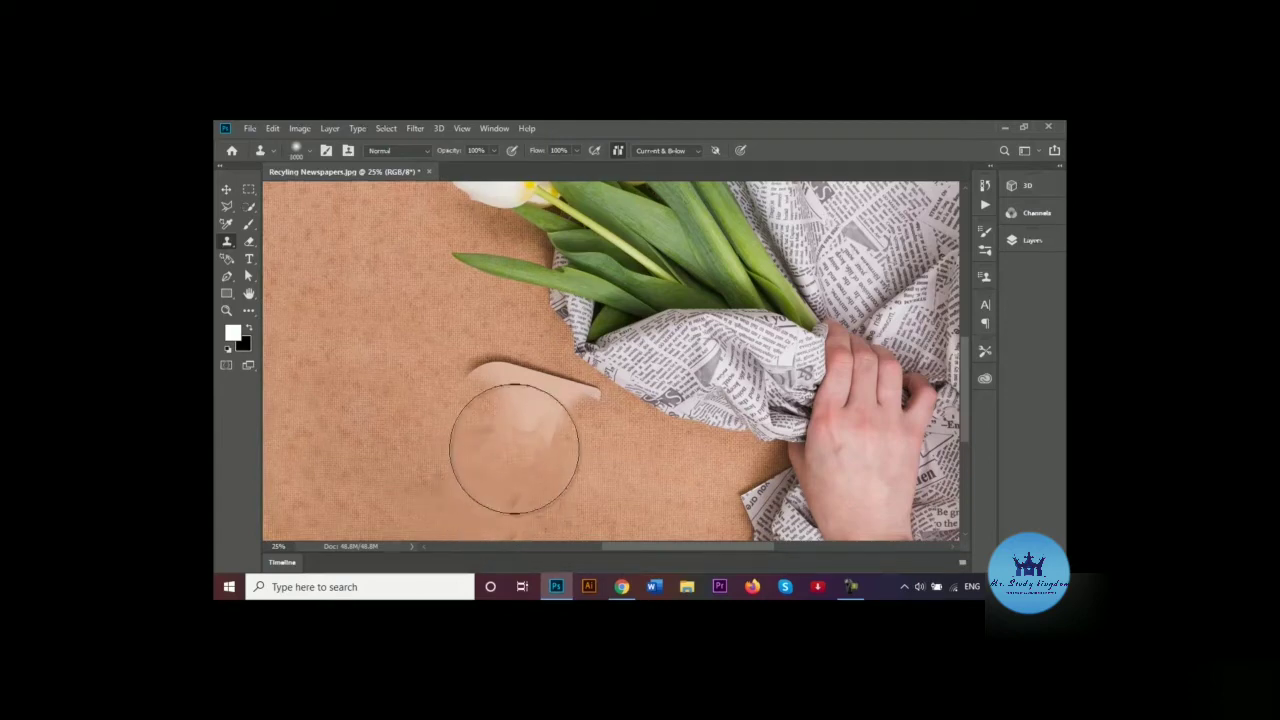
alt+click(324, 388)
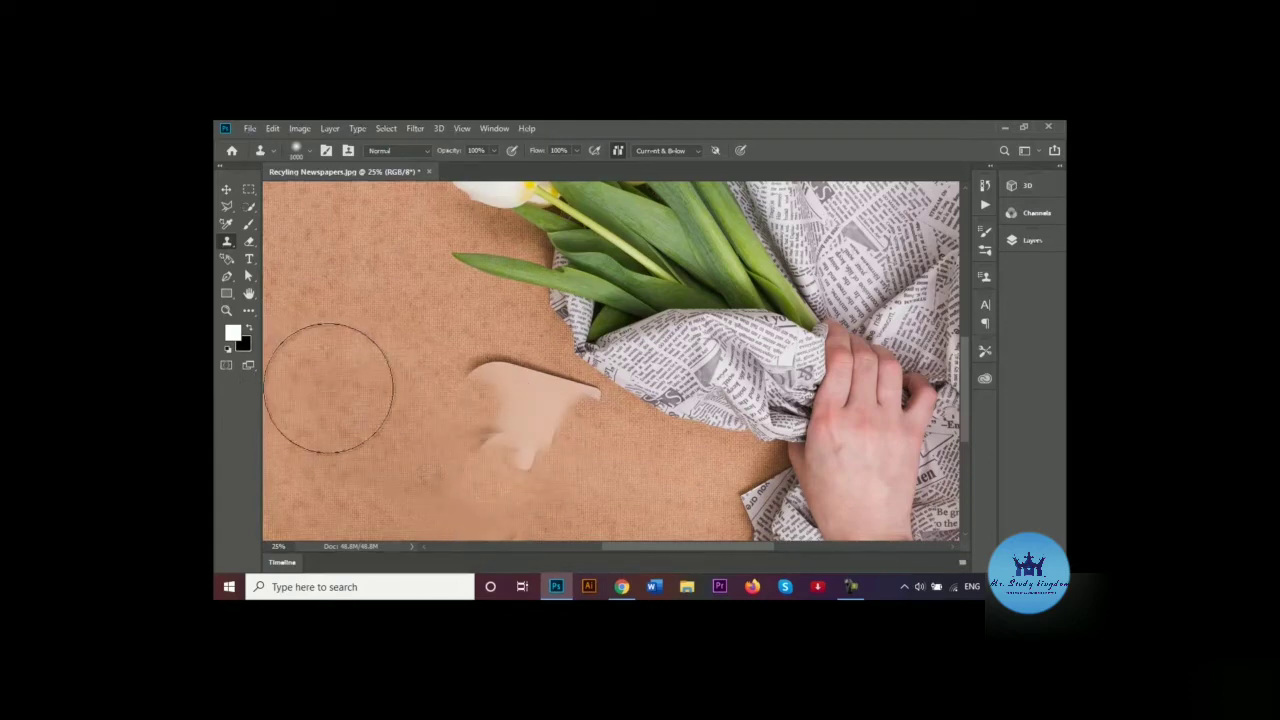
mouse_move(492, 408)
mouse_down()
mouse_move(502, 402)
mouse_move(542, 428)
mouse_move(467, 399)
mouse_move(551, 426)
mouse_up()
alt+click(533, 440)
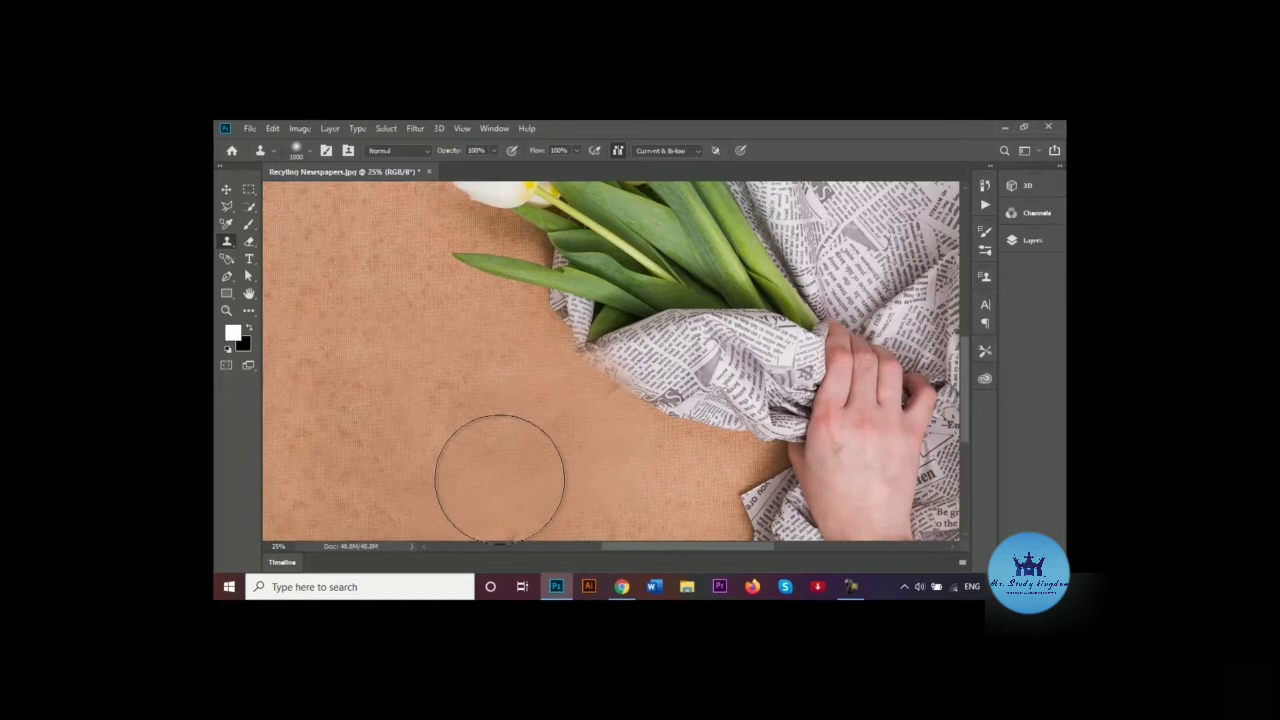
key(ctrl+0)
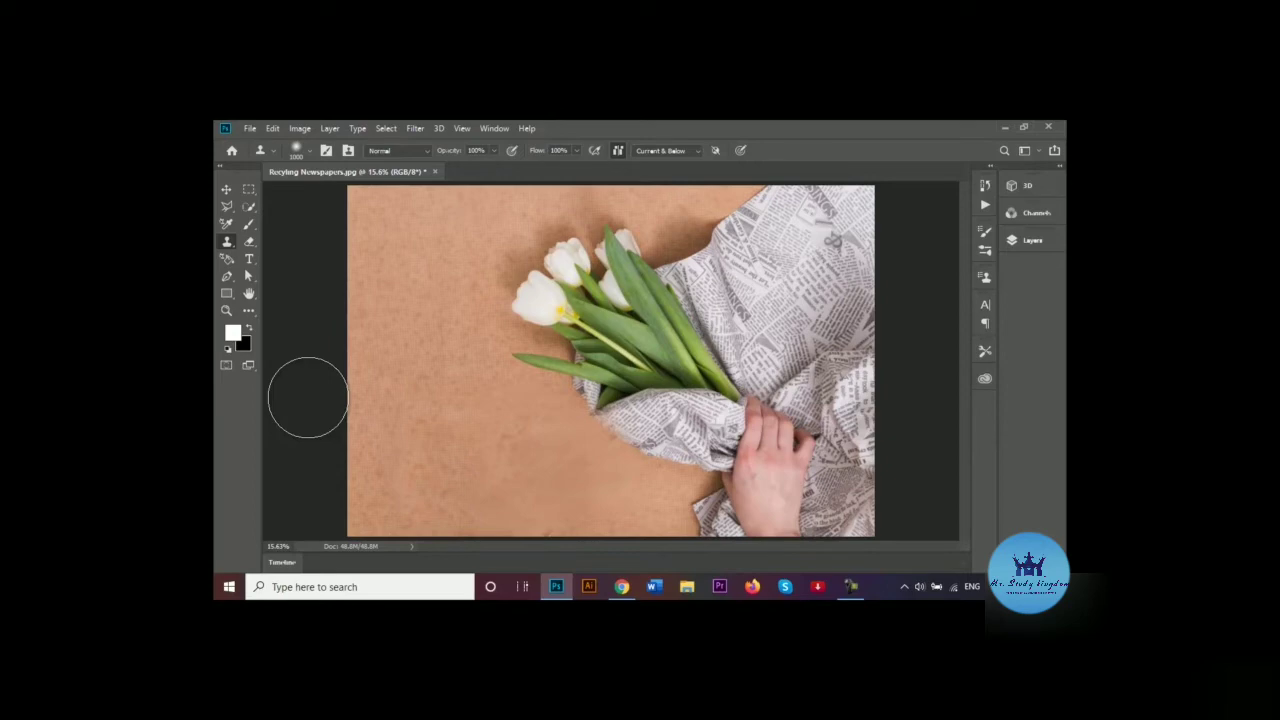
Create a white RGB document named Pattern Stamp Tool, 1000 x 1000 pixels at 300 pixels/inch
right_click(227, 246)
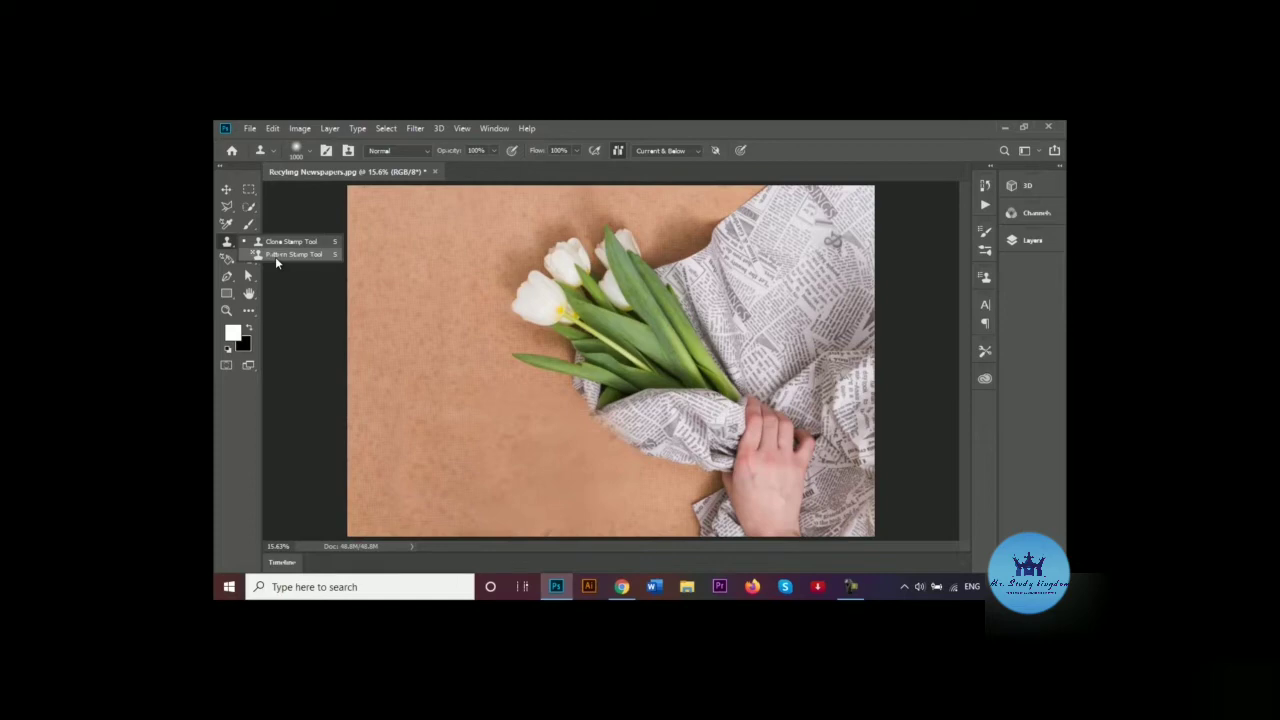
click(249, 128)
click(261, 144)
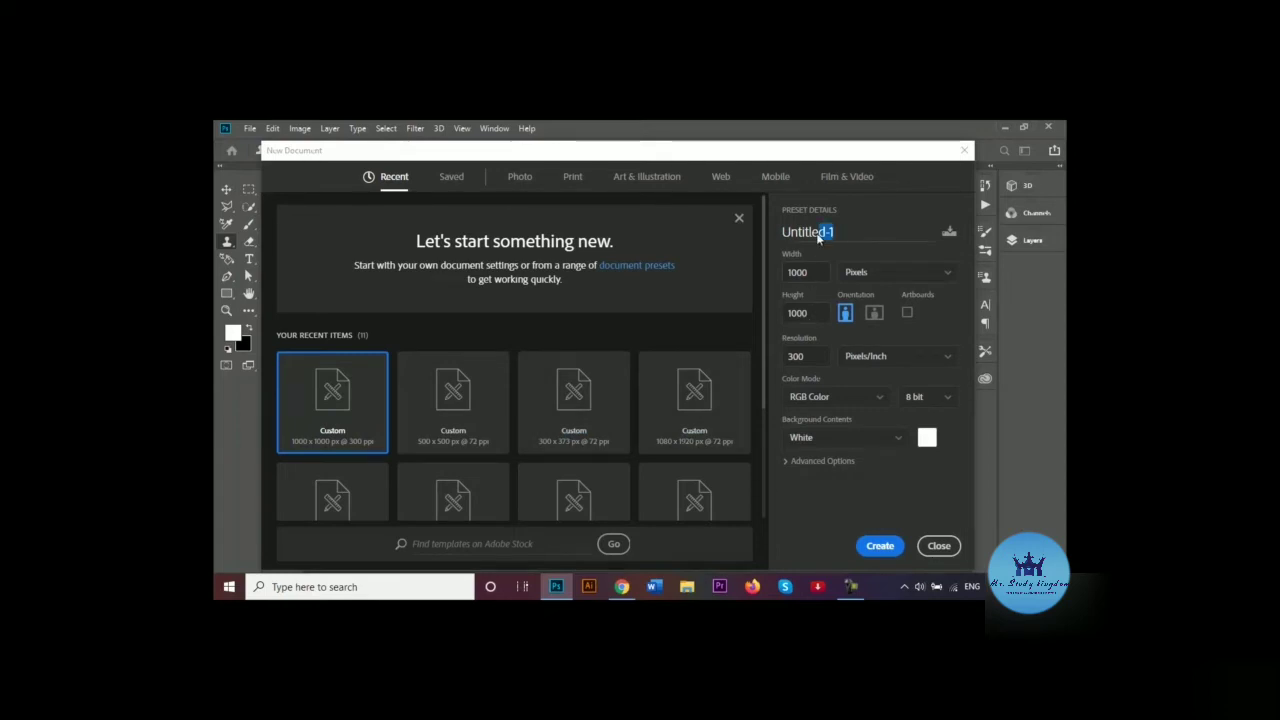
drag(818, 238, 759, 250)
key(BackSpace)
text(Pattern )
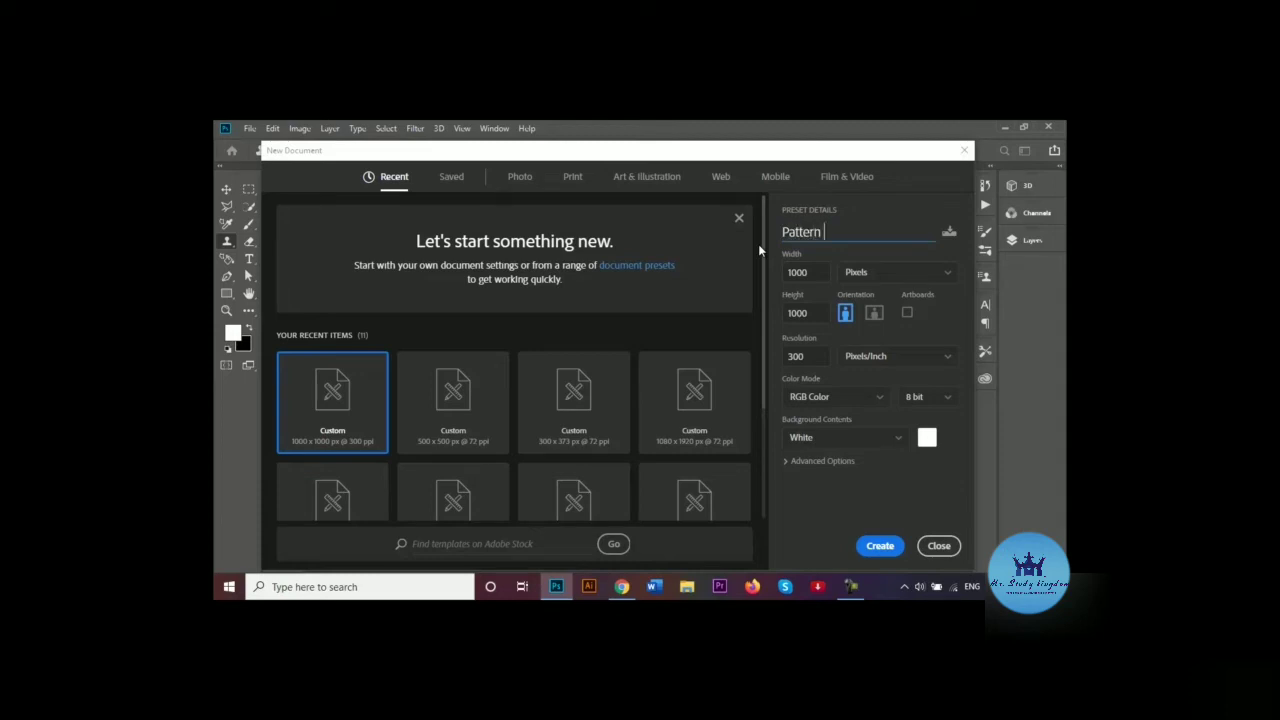
text(Stamp Tool)
click(880, 546)
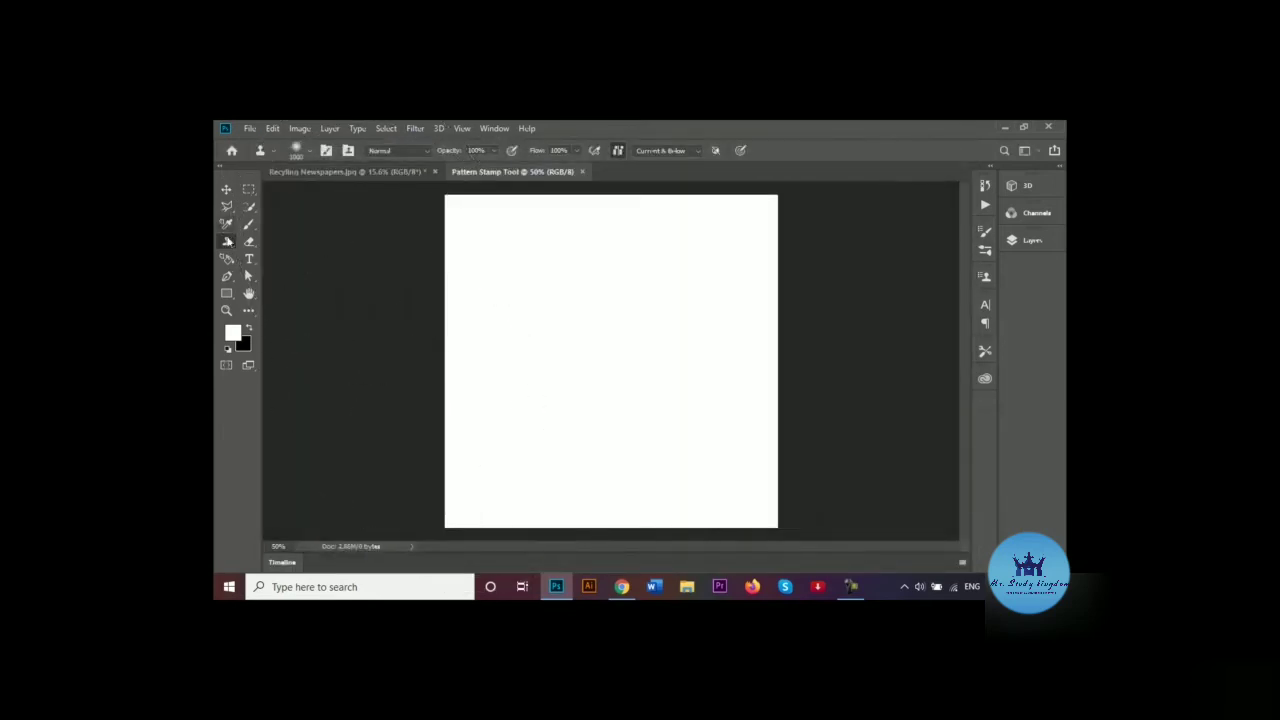
Switch to the Pattern Stamp tool and reduce its brush size to 125 px
right_click(227, 245)
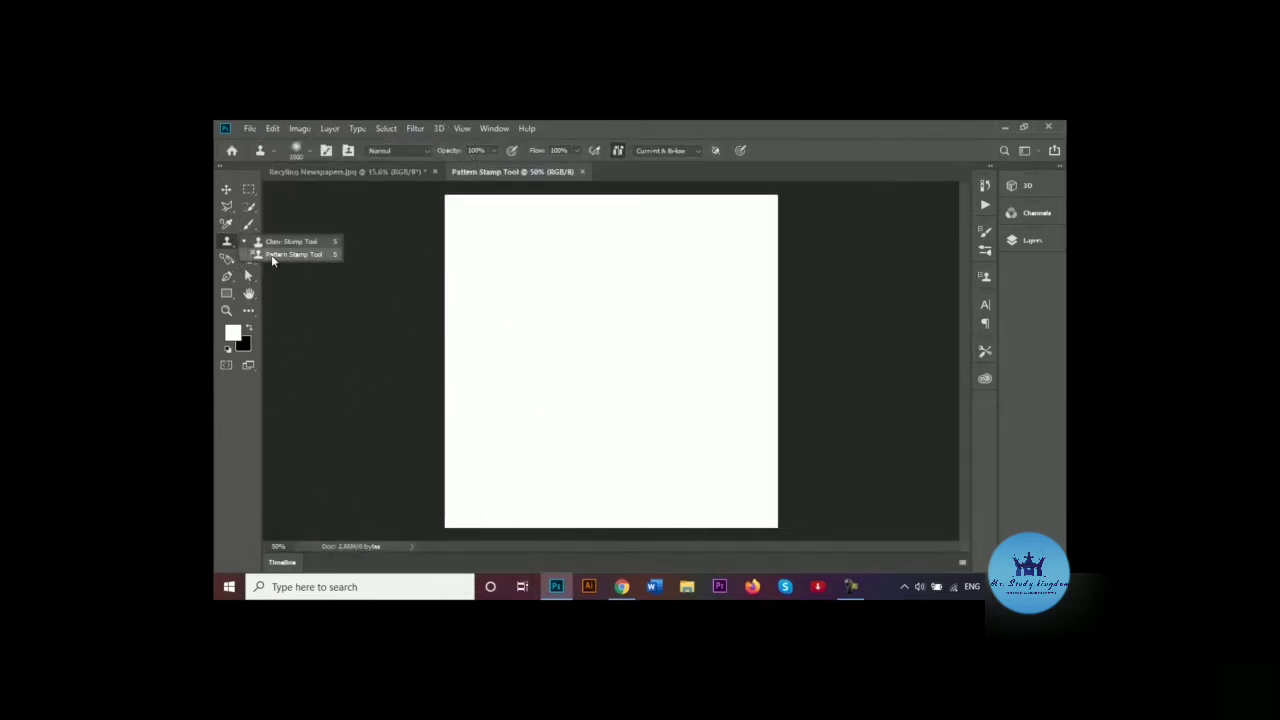
click(285, 254)
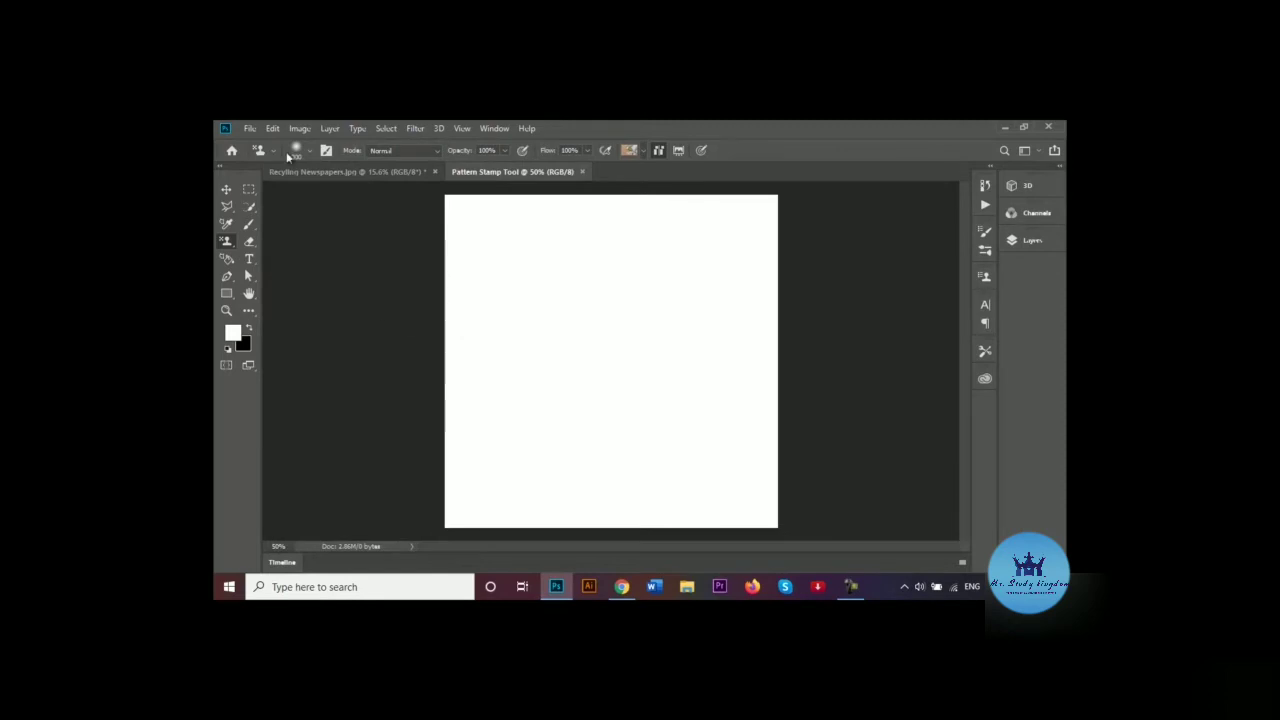
key(bracketleft)
key(bracketleft)
key(bracketleft)
key(bracketleft)
key(bracketleft)
Delete the last pattern, made from the tulip photo, from the Pattern Stamp's pattern presets
click(643, 151)
right_click(633, 230)
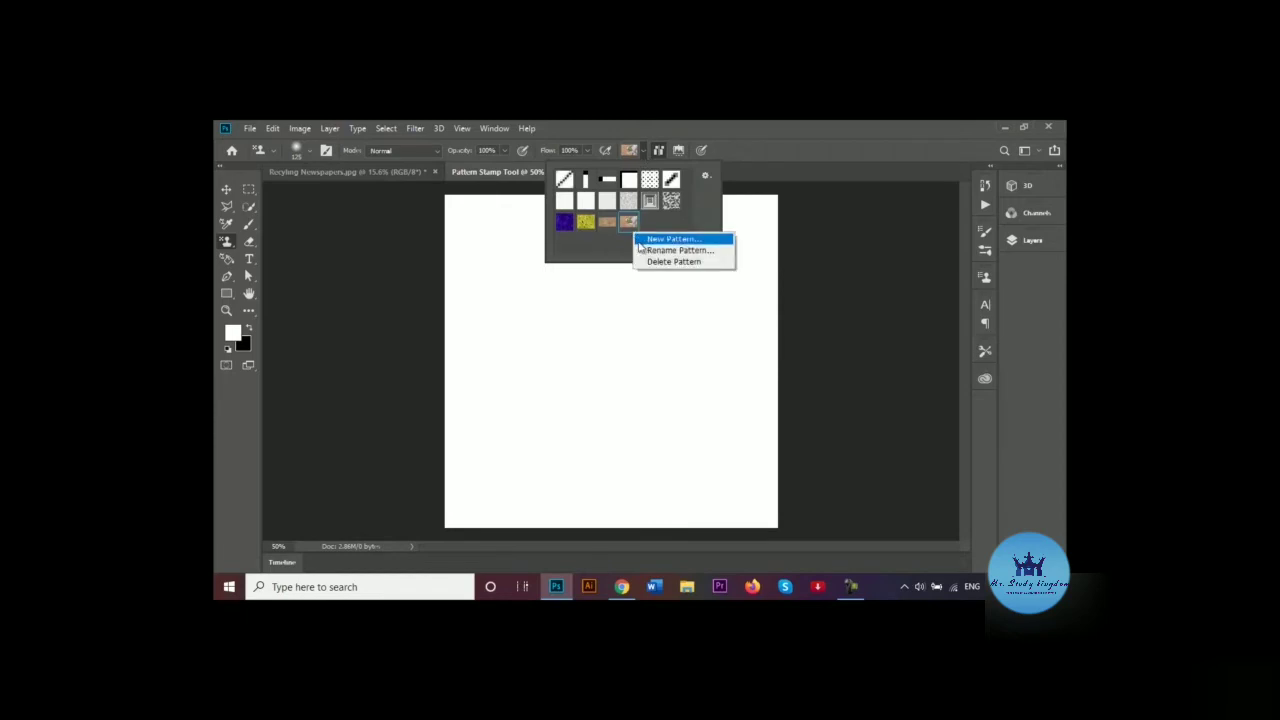
click(652, 261)
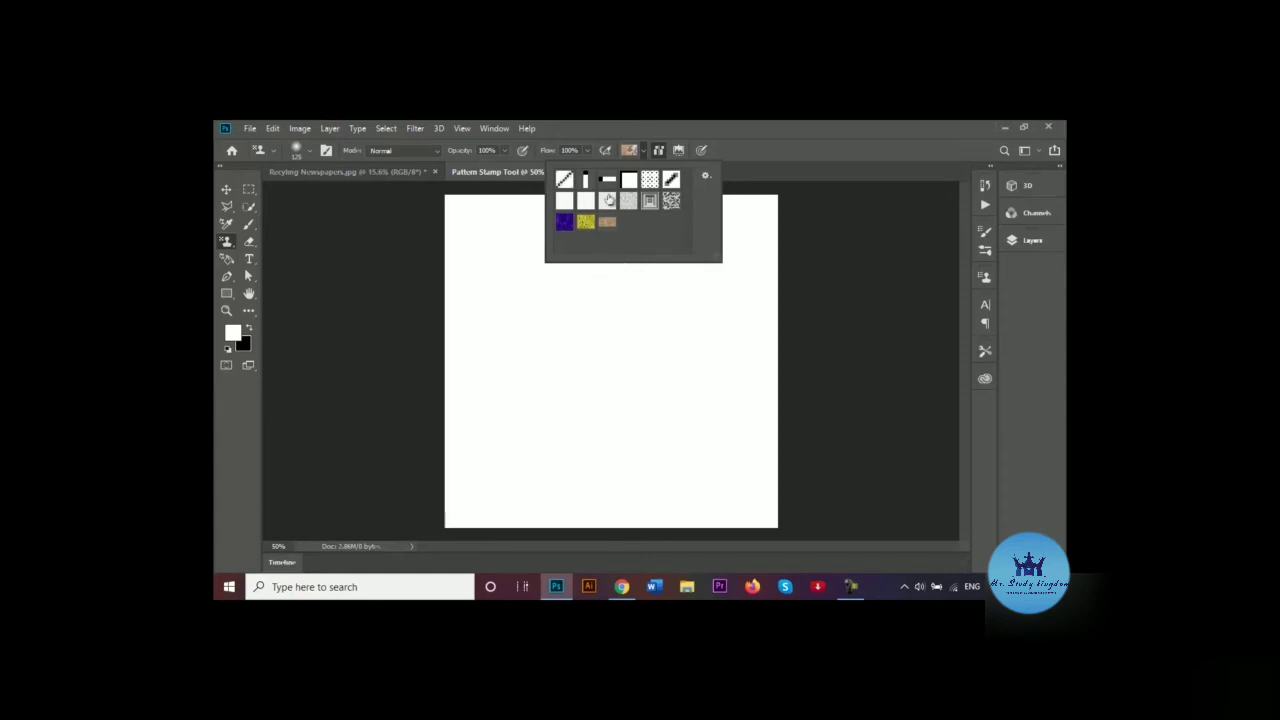
Cover the whole blank canvas with the black-and-white pattern using the Pattern Stamp tool, and undo the painting
click(671, 201)
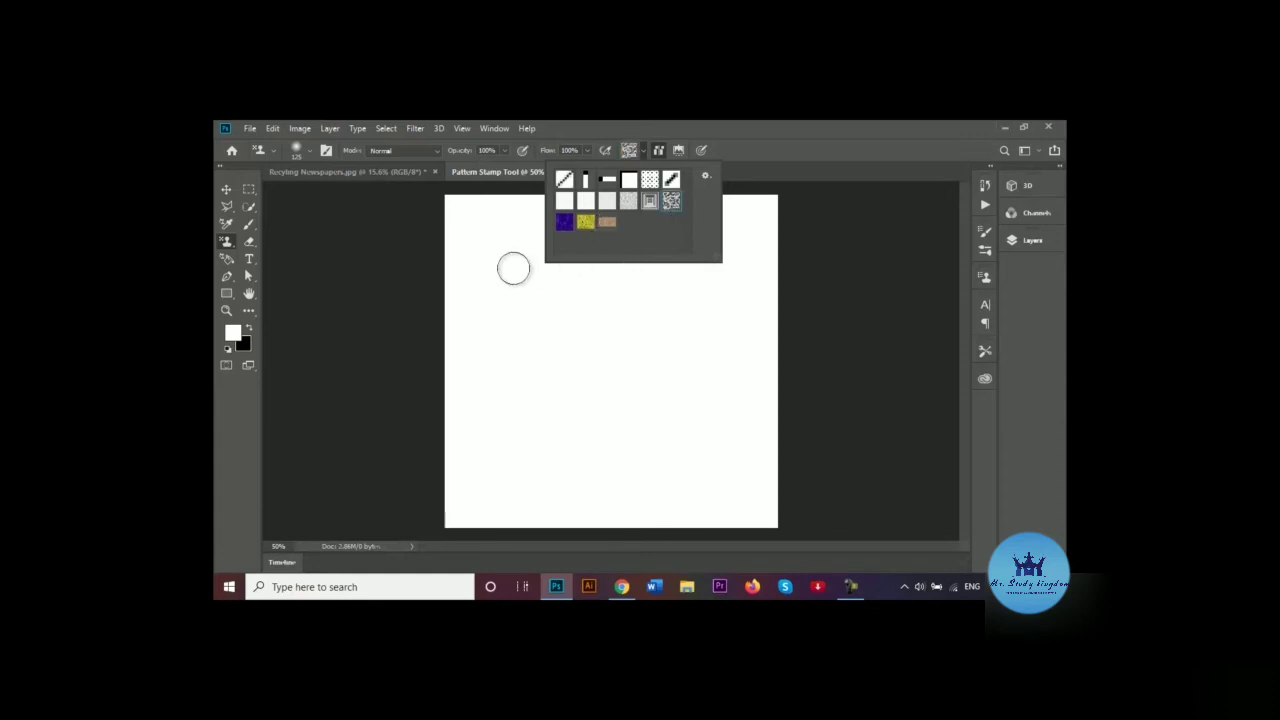
click(226, 244)
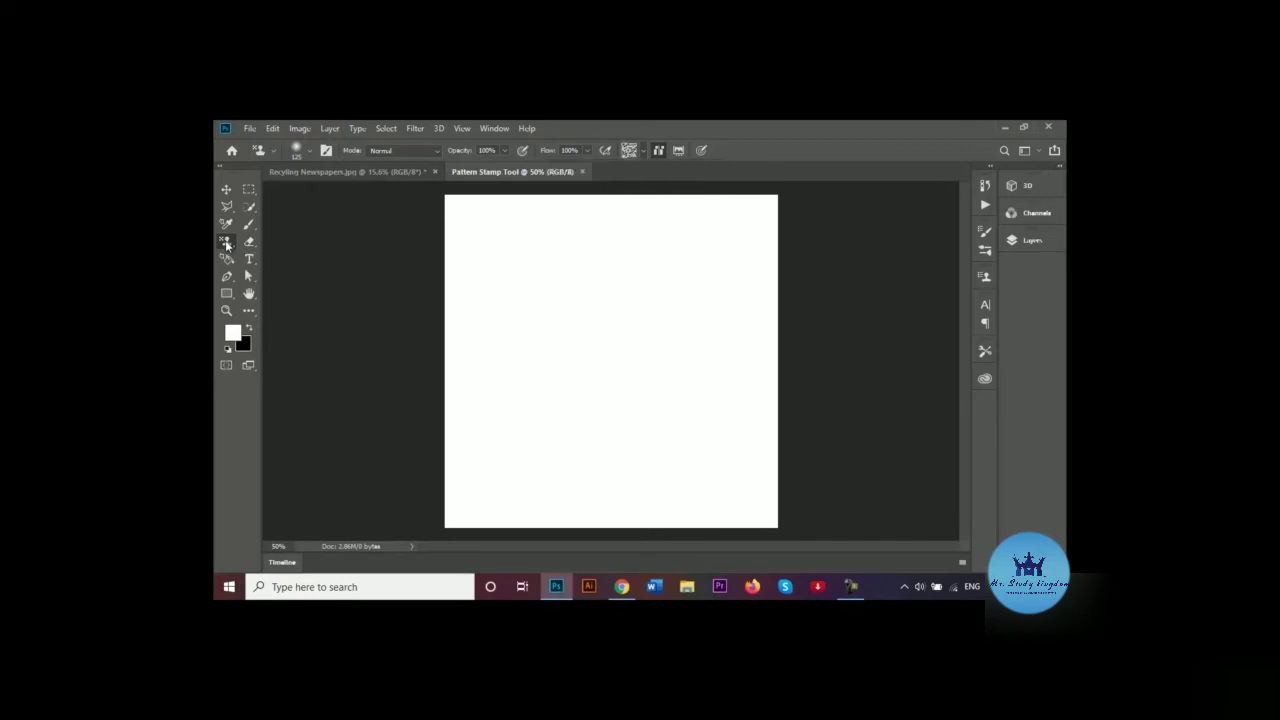
right_click(227, 243)
click(278, 256)
mouse_move(455, 208)
mouse_down()
mouse_move(756, 202)
mouse_move(769, 219)
mouse_move(678, 236)
mouse_move(510, 230)
mouse_move(445, 250)
mouse_move(778, 260)
mouse_move(731, 277)
mouse_move(452, 290)
mouse_move(448, 305)
mouse_move(468, 307)
mouse_move(703, 291)
mouse_move(764, 298)
mouse_move(767, 311)
mouse_move(468, 331)
mouse_move(458, 357)
mouse_move(741, 350)
mouse_move(777, 362)
mouse_move(718, 380)
mouse_move(460, 388)
mouse_move(437, 399)
mouse_move(448, 416)
mouse_move(762, 401)
mouse_move(764, 423)
mouse_move(469, 437)
mouse_move(440, 468)
mouse_move(809, 441)
mouse_move(455, 510)
mouse_move(866, 491)
mouse_move(455, 522)
mouse_move(551, 537)
mouse_move(970, 446)
mouse_move(780, 310)
mouse_move(430, 301)
mouse_move(562, 258)
mouse_move(837, 226)
mouse_move(553, 185)
mouse_move(479, 290)
mouse_move(860, 449)
mouse_move(711, 500)
mouse_move(925, 497)
mouse_up()
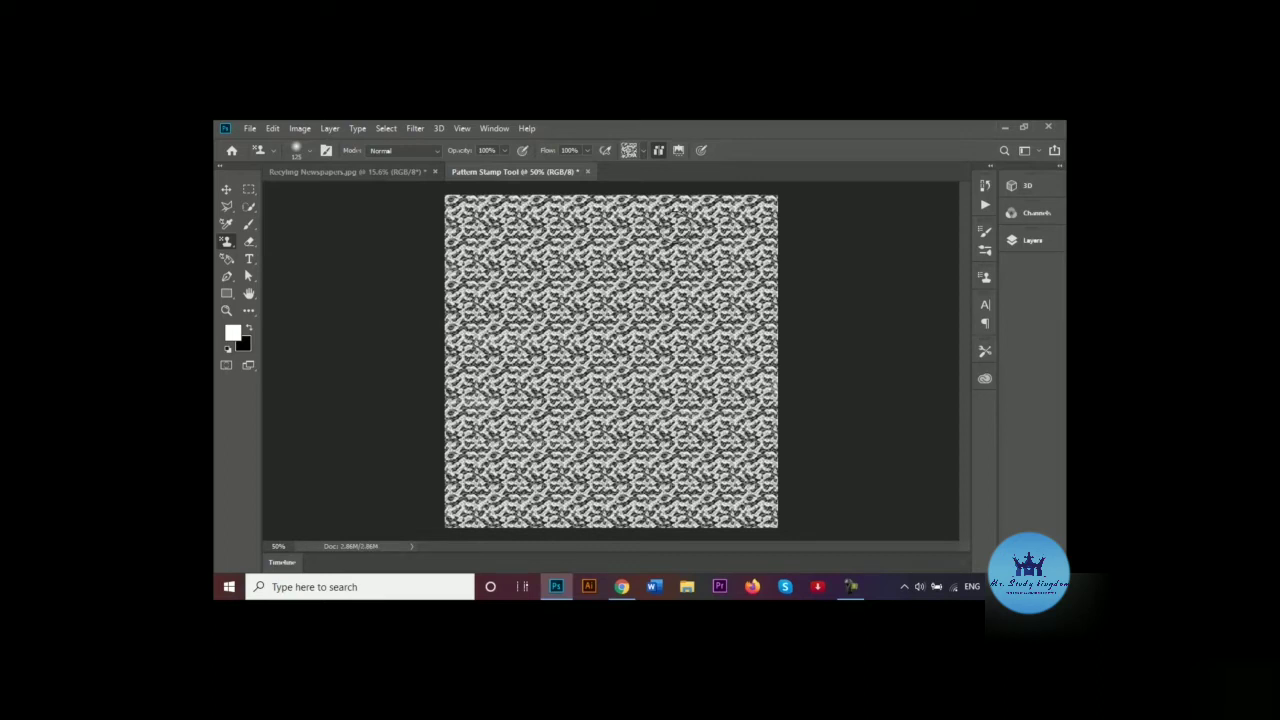
key(ctrl+z)
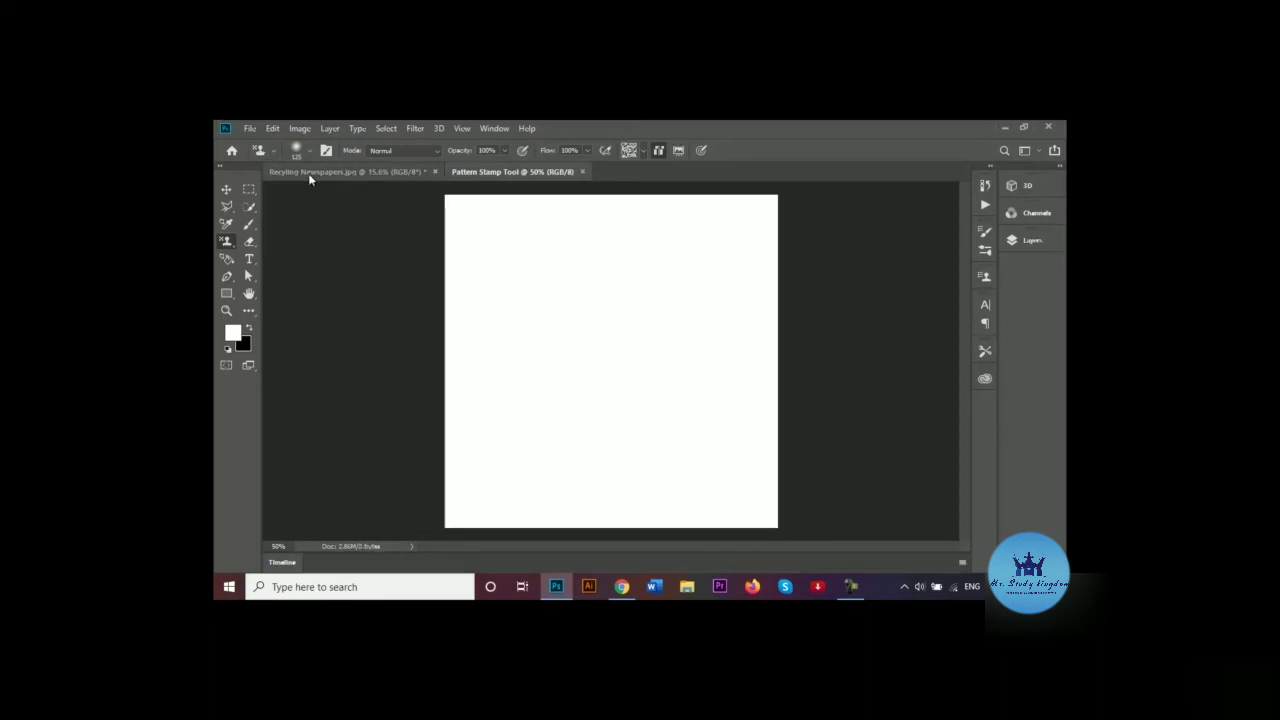
Resize the Recyling Newspapers.jpg image to a width of 600 pixels with proportions kept
click(308, 173)
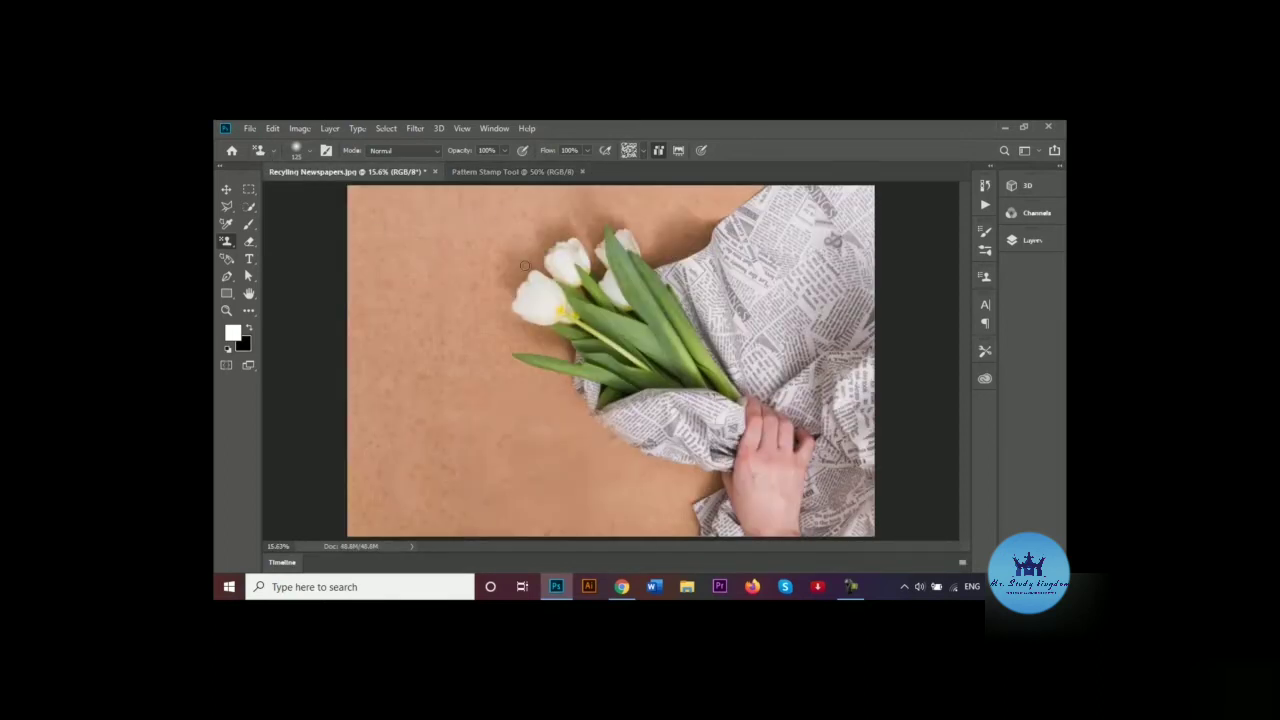
click(505, 174)
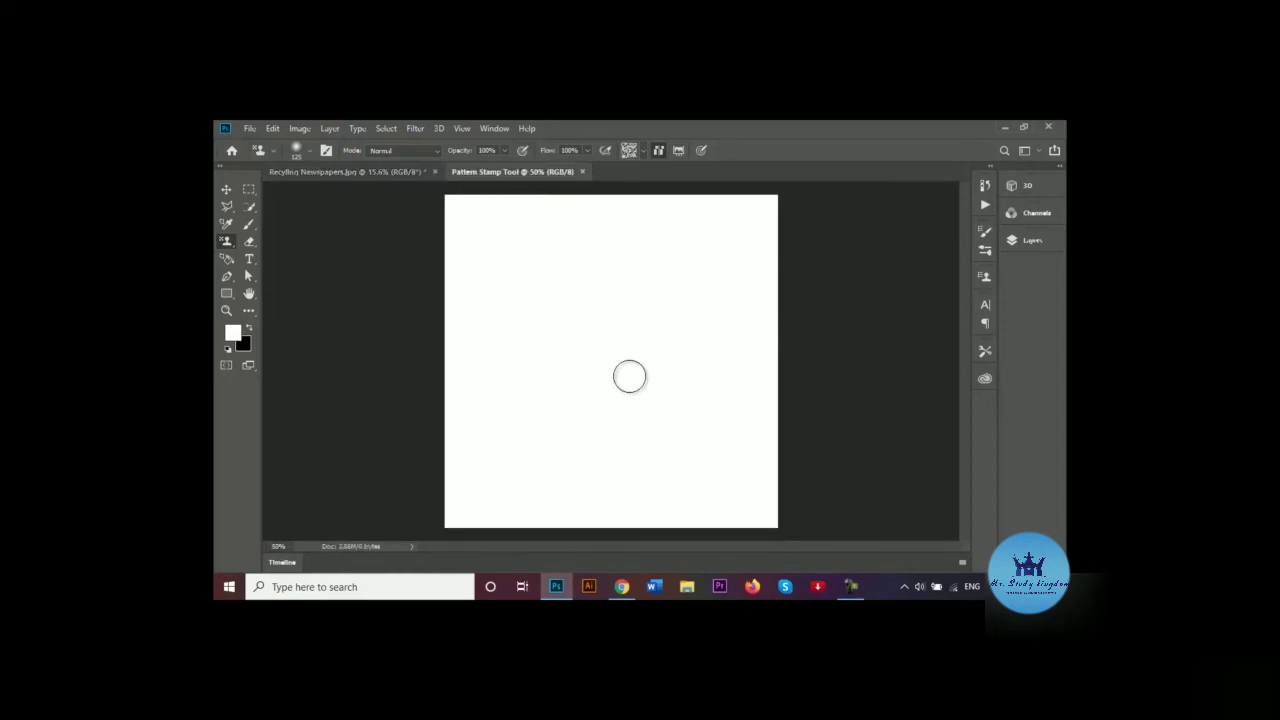
click(355, 173)
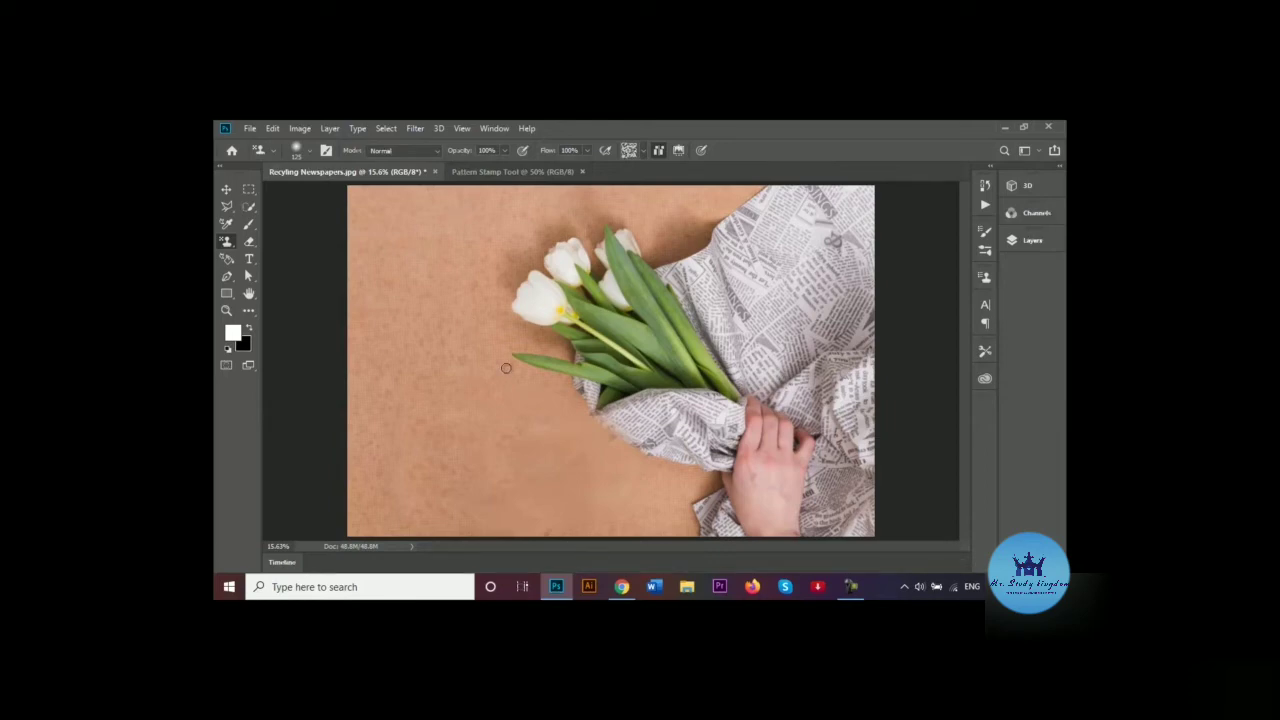
click(296, 129)
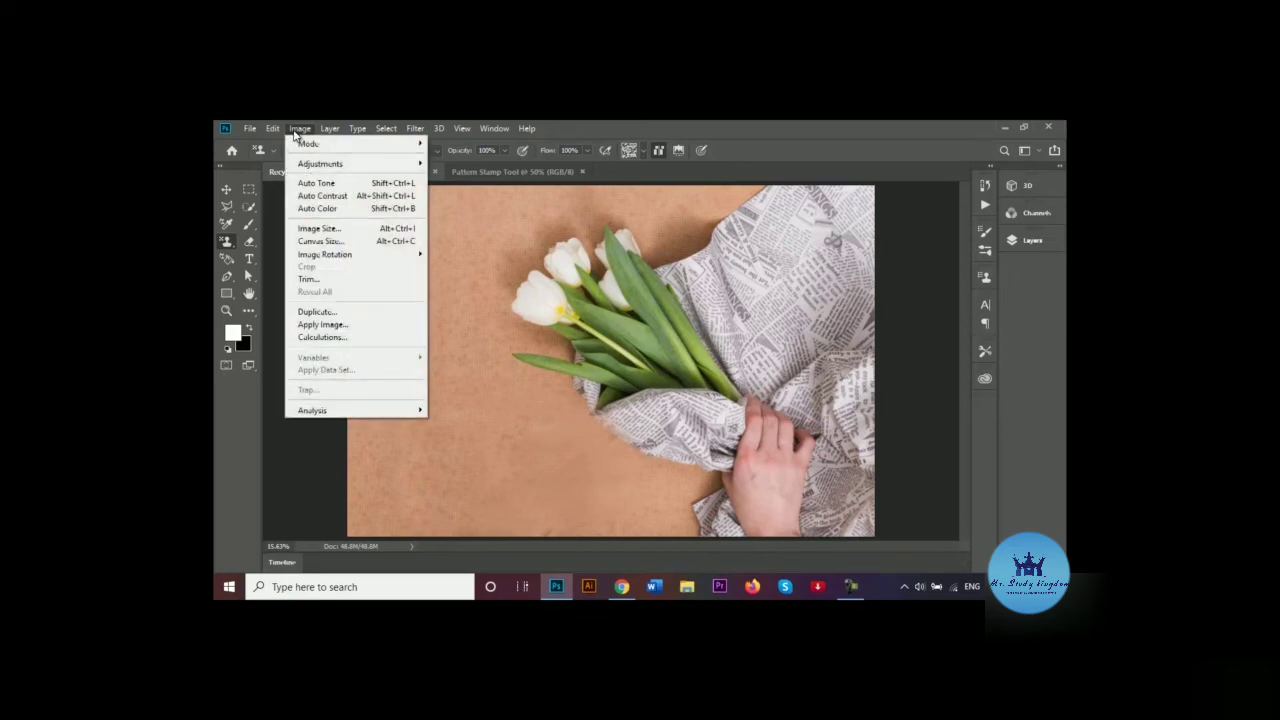
click(320, 228)
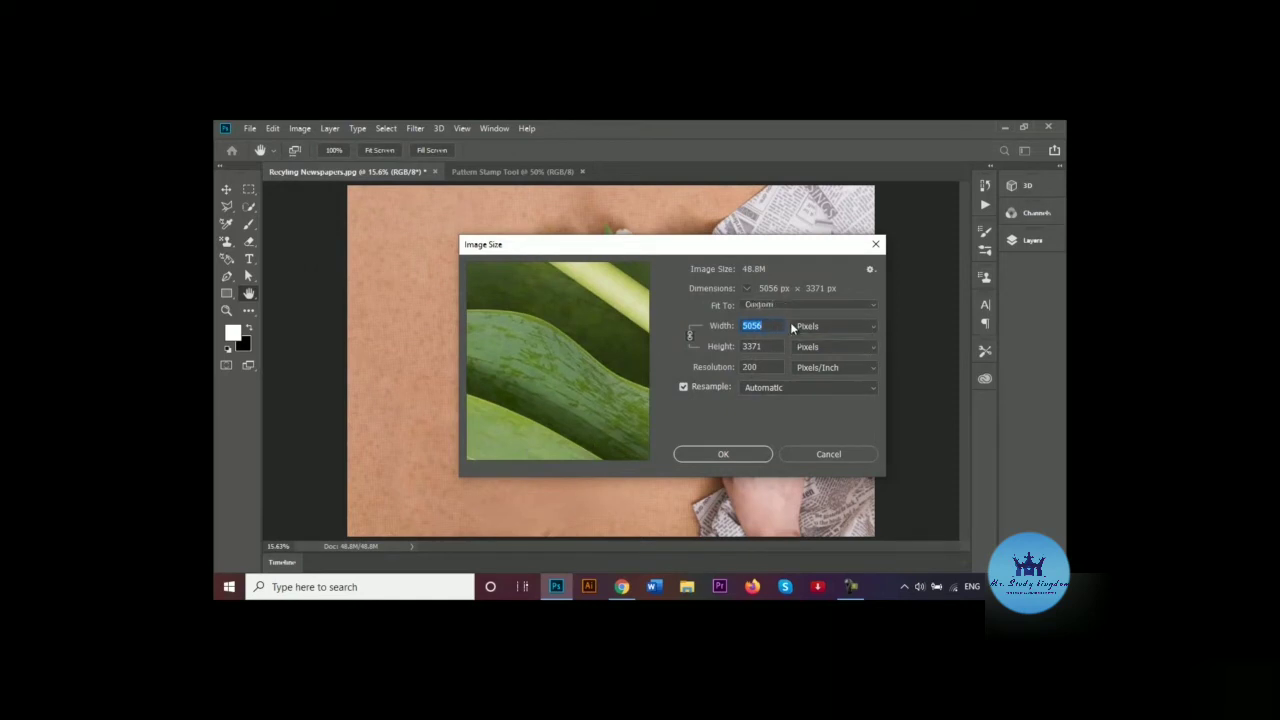
key(BackSpace)
text(600)
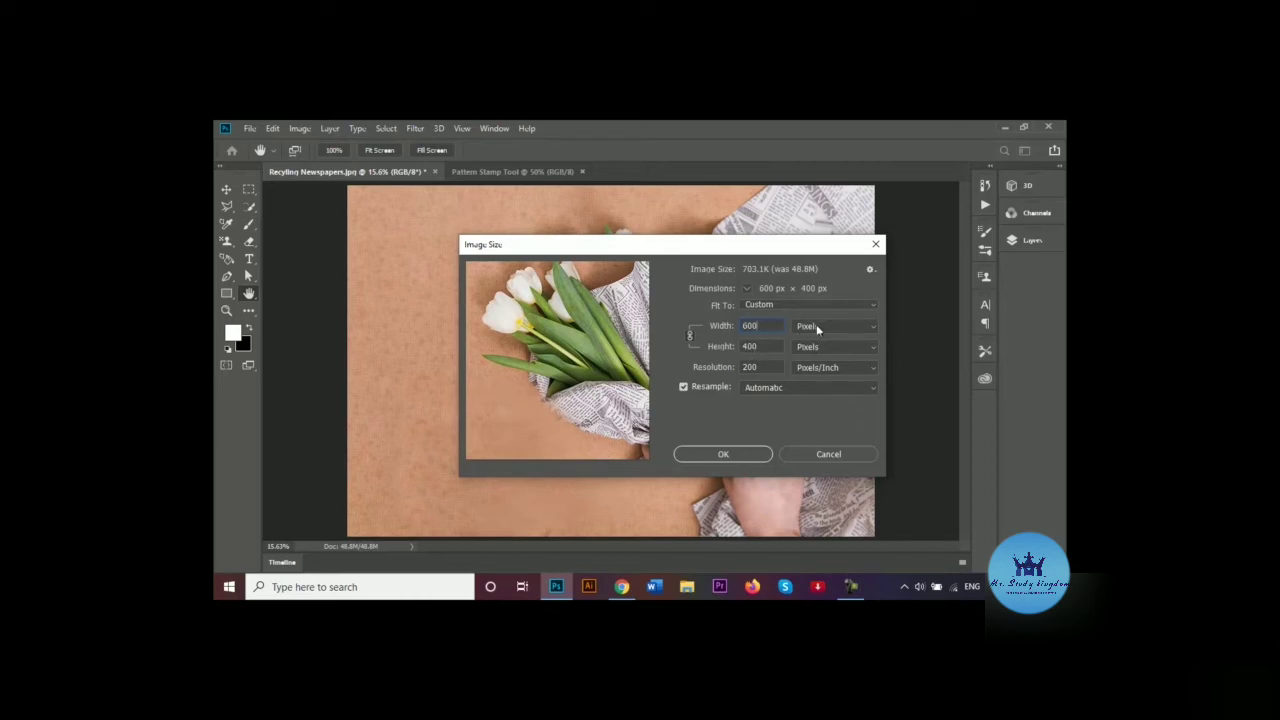
click(735, 456)
key(s)
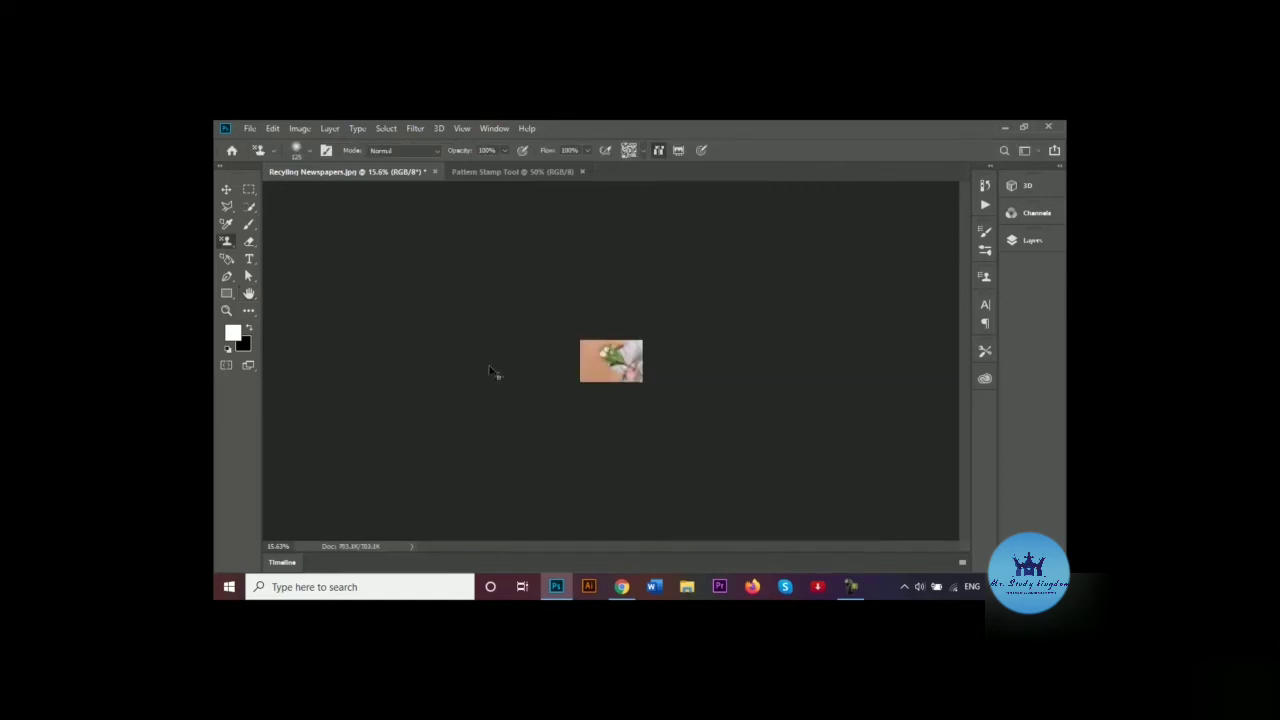
key(ctrl+0)
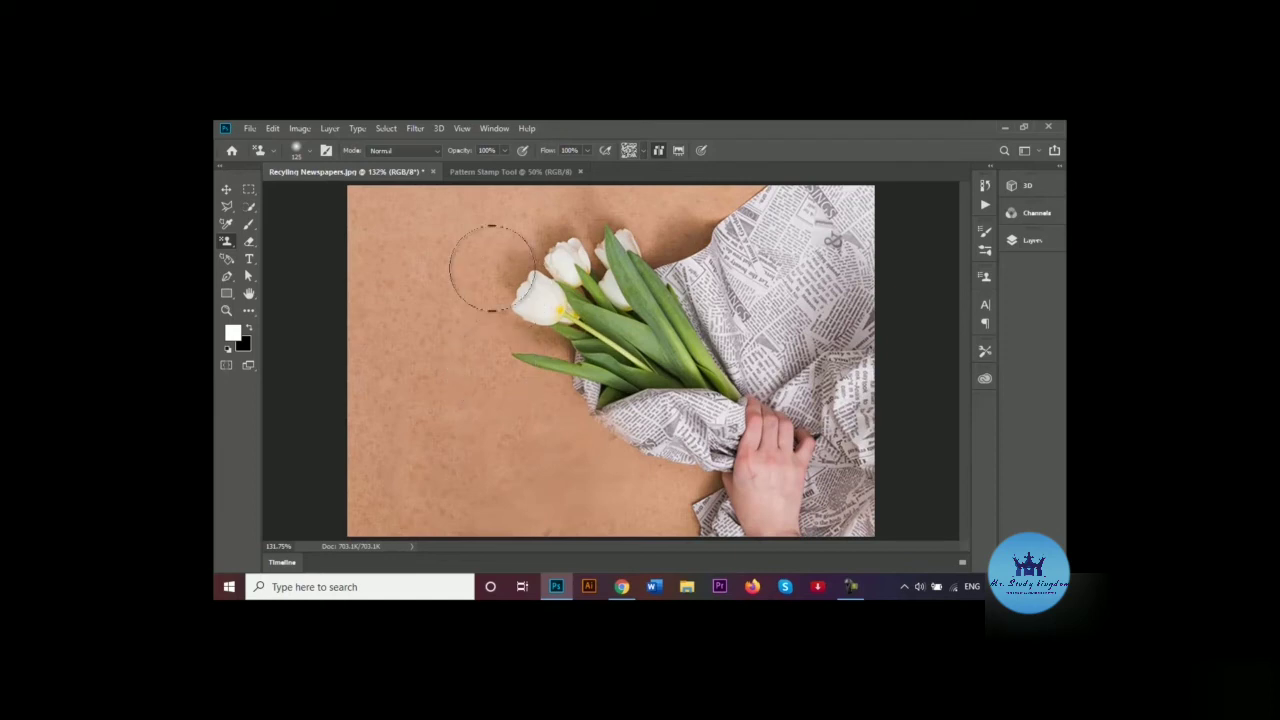
Define the resized tulip image as a new pattern, keeping the name Recyling Newspapers.jpg
click(270, 130)
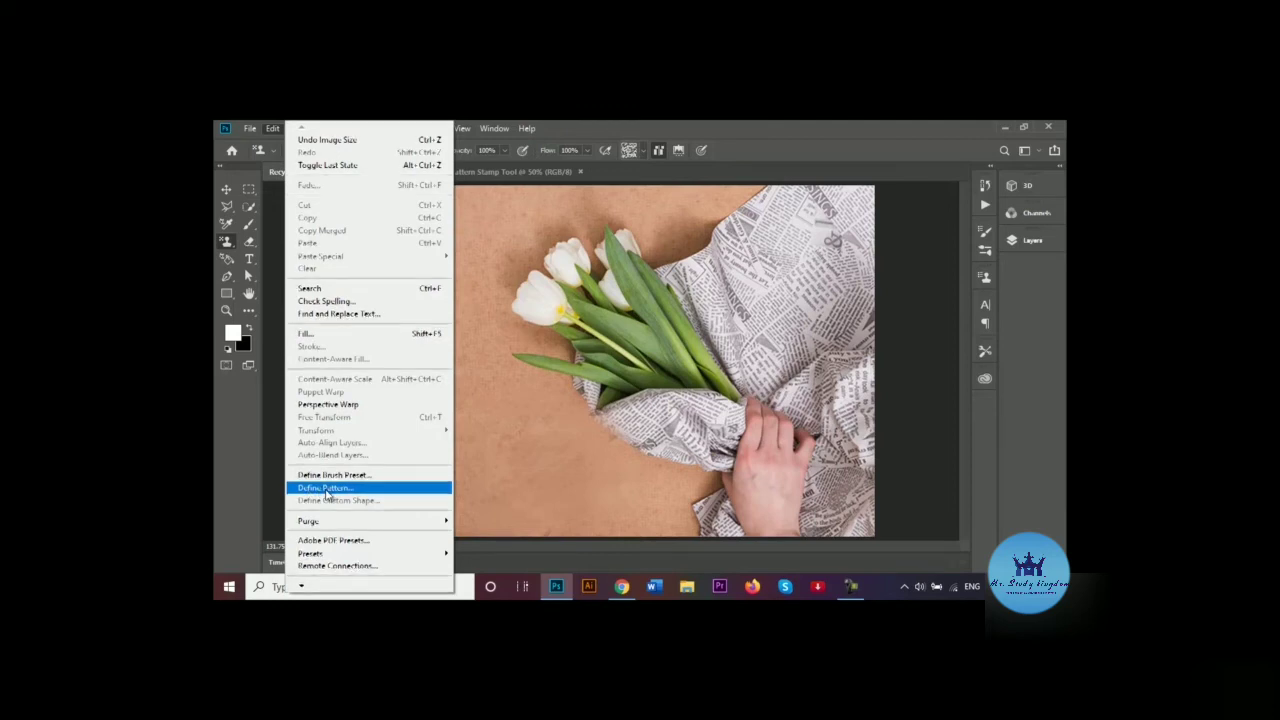
click(326, 490)
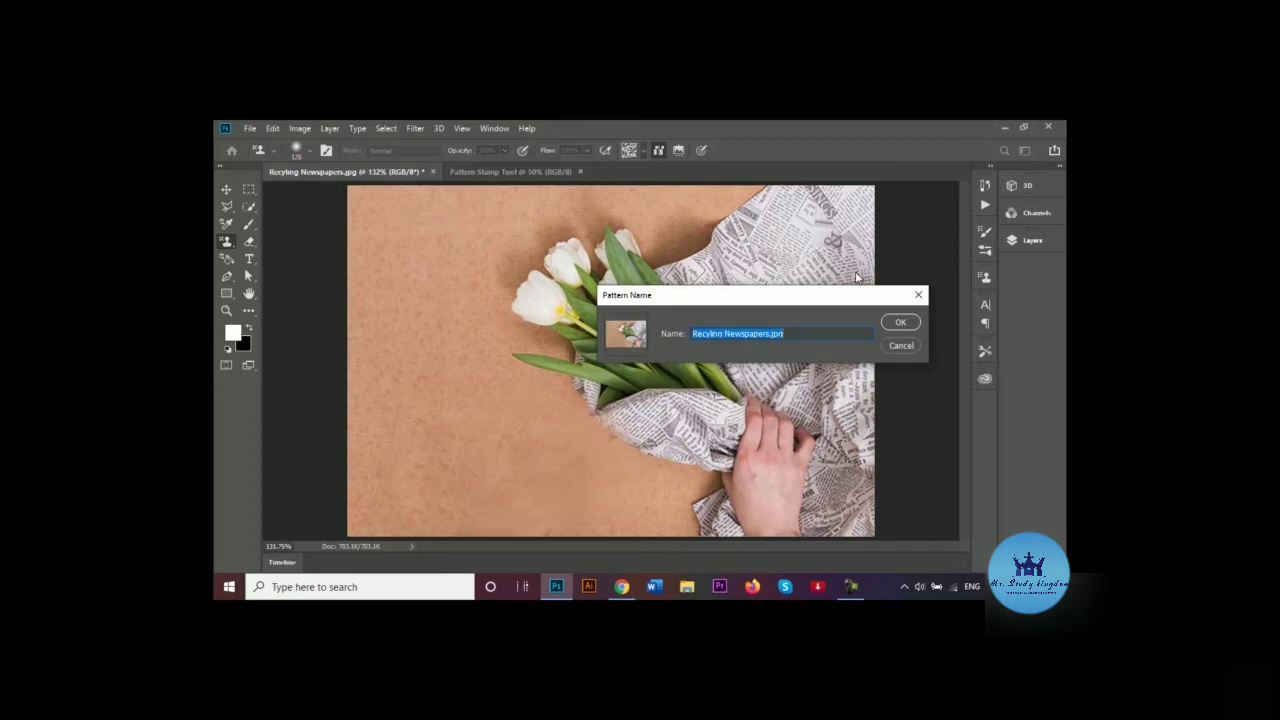
click(900, 323)
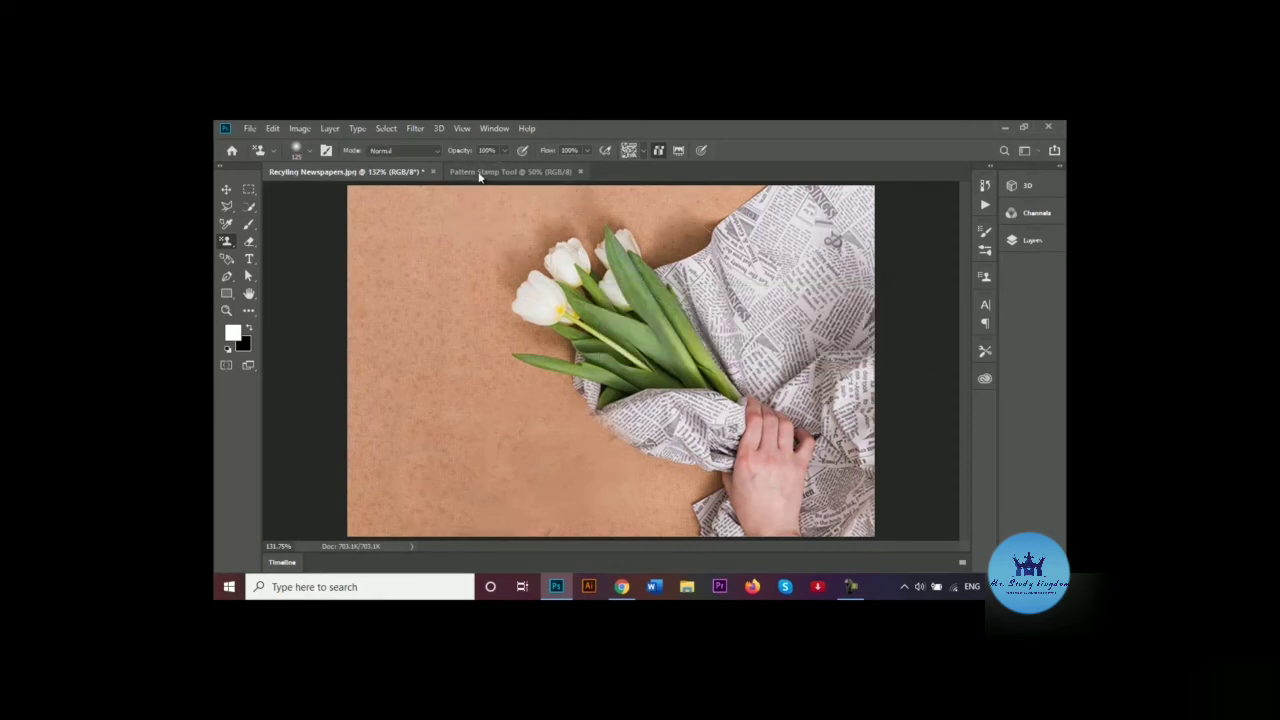
In the blank Pattern Stamp Tool document, choose the new tulip photo pattern for the Pattern Stamp tool
click(477, 172)
click(642, 152)
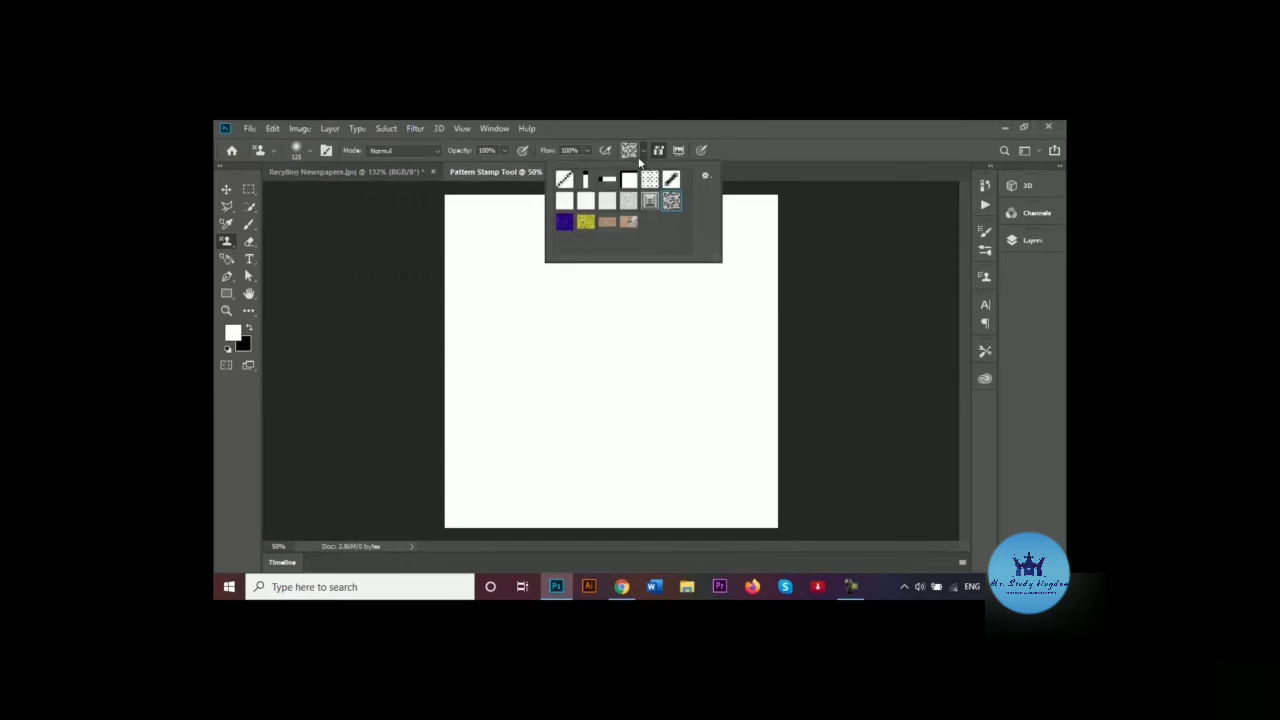
click(629, 226)
click(225, 242)
right_click(225, 242)
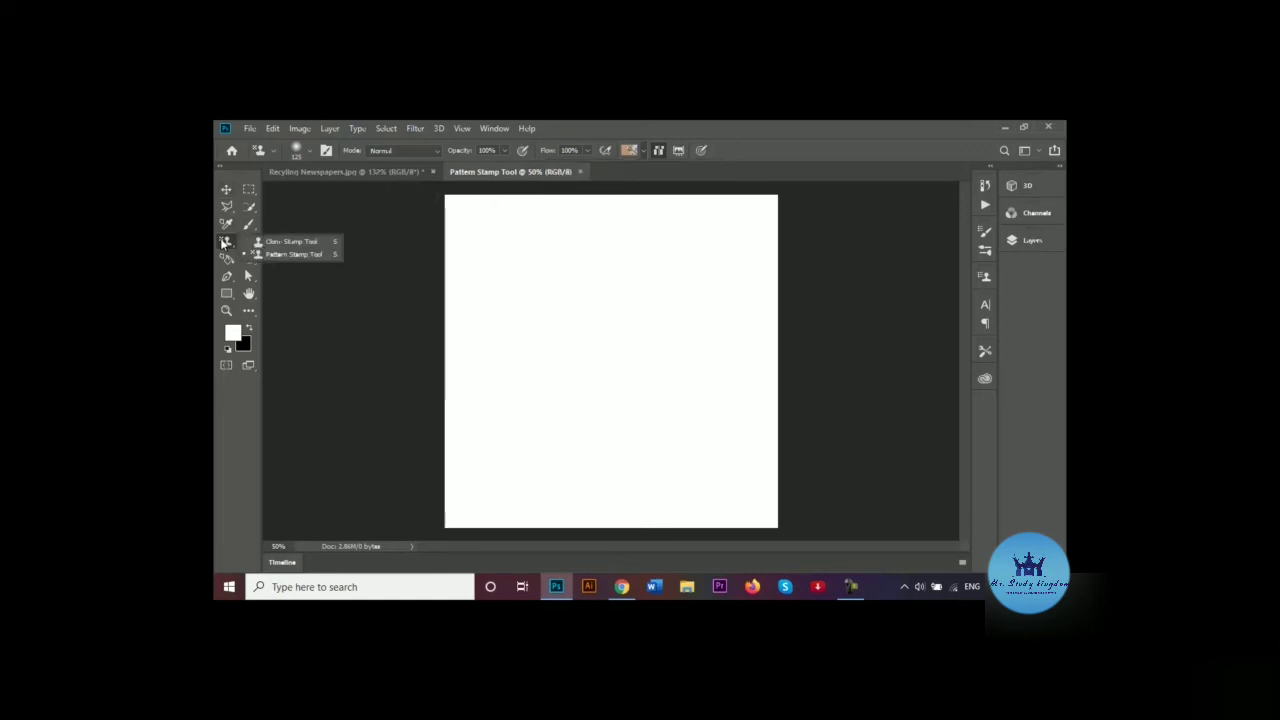
click(272, 256)
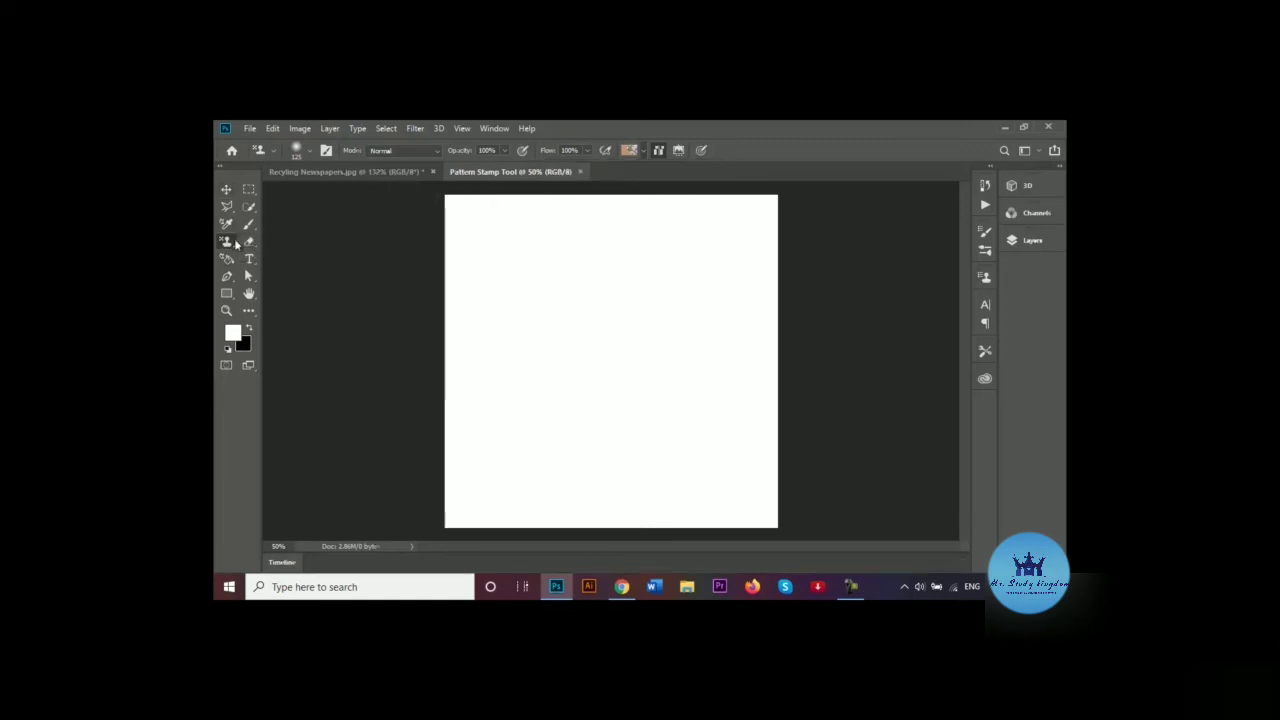
Paint the tulip photo pattern over the whole blank canvas with the Pattern Stamp in Normal mode
click(436, 152)
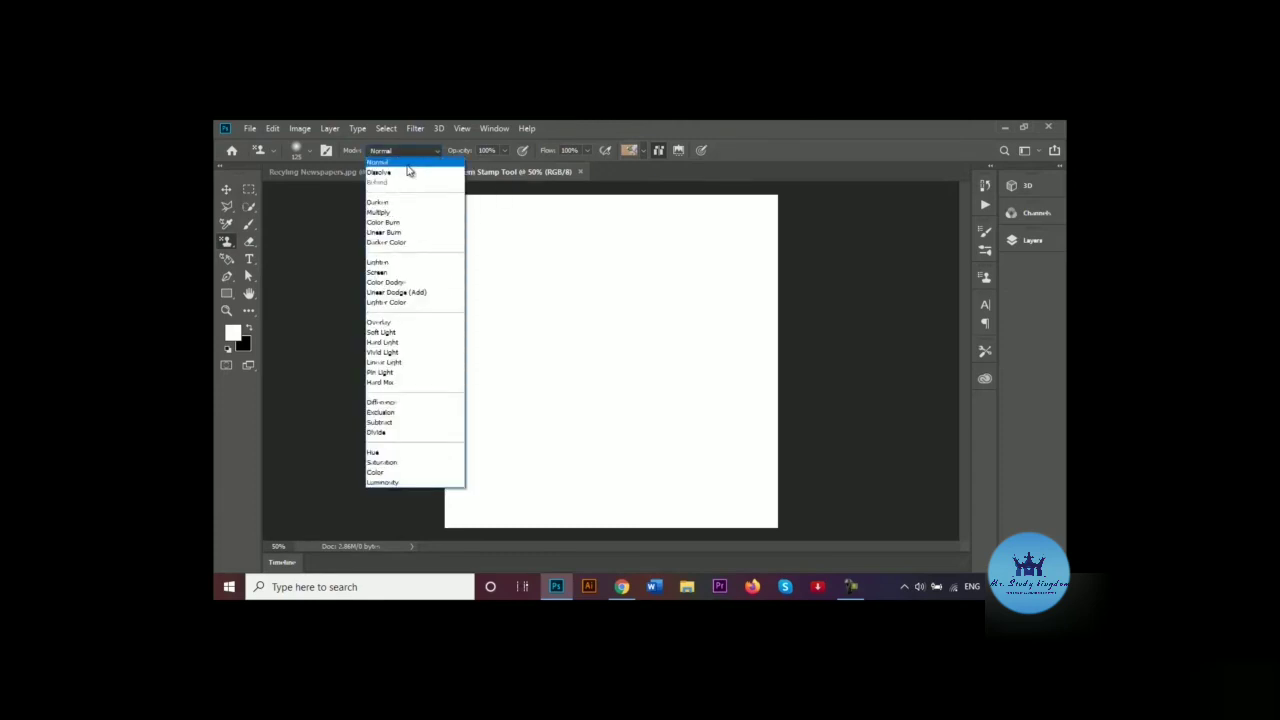
click(407, 168)
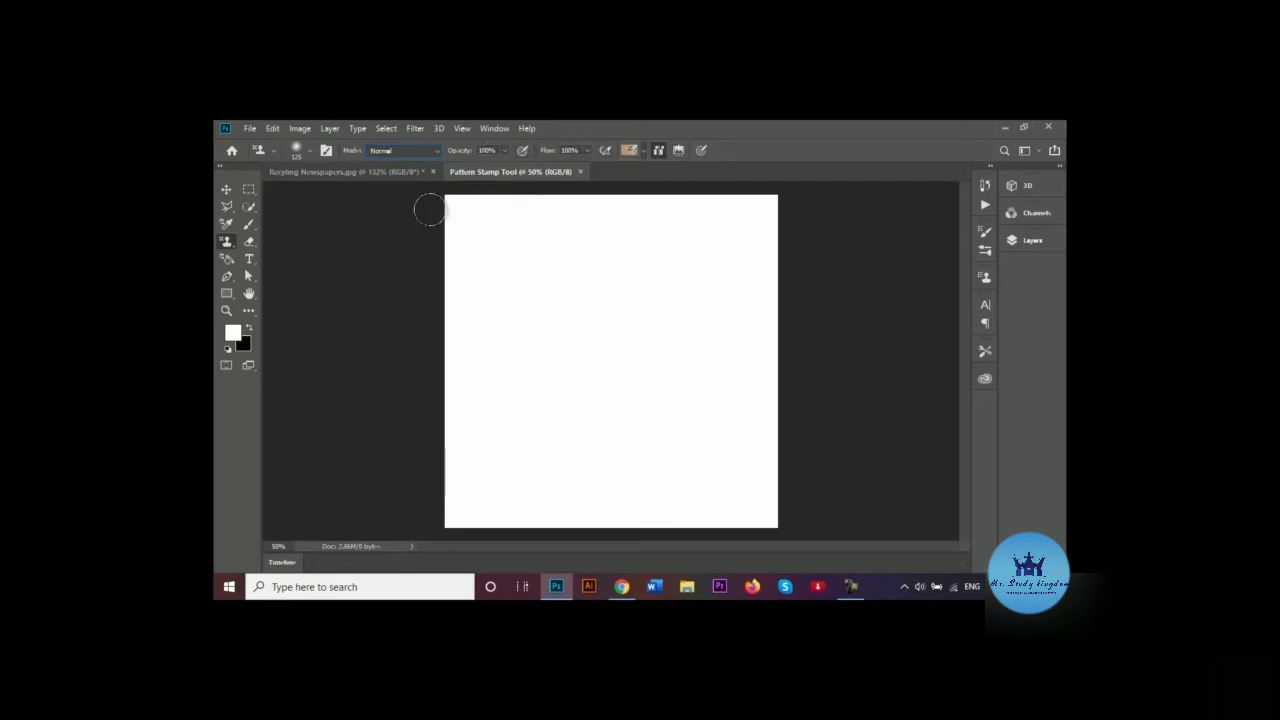
mouse_move(429, 209)
mouse_down()
mouse_move(783, 202)
mouse_move(431, 250)
mouse_move(765, 255)
mouse_move(497, 233)
mouse_move(720, 236)
mouse_move(411, 291)
mouse_move(380, 271)
mouse_move(770, 320)
mouse_move(450, 345)
mouse_move(423, 334)
mouse_move(807, 289)
mouse_move(391, 346)
mouse_move(797, 349)
mouse_move(536, 370)
mouse_move(586, 405)
mouse_up()
mouse_move(895, 414)
mouse_down()
mouse_move(279, 484)
mouse_move(471, 462)
mouse_move(802, 470)
mouse_move(313, 491)
mouse_move(346, 516)
mouse_move(395, 525)
mouse_move(882, 507)
mouse_move(646, 488)
mouse_move(700, 434)
mouse_up()
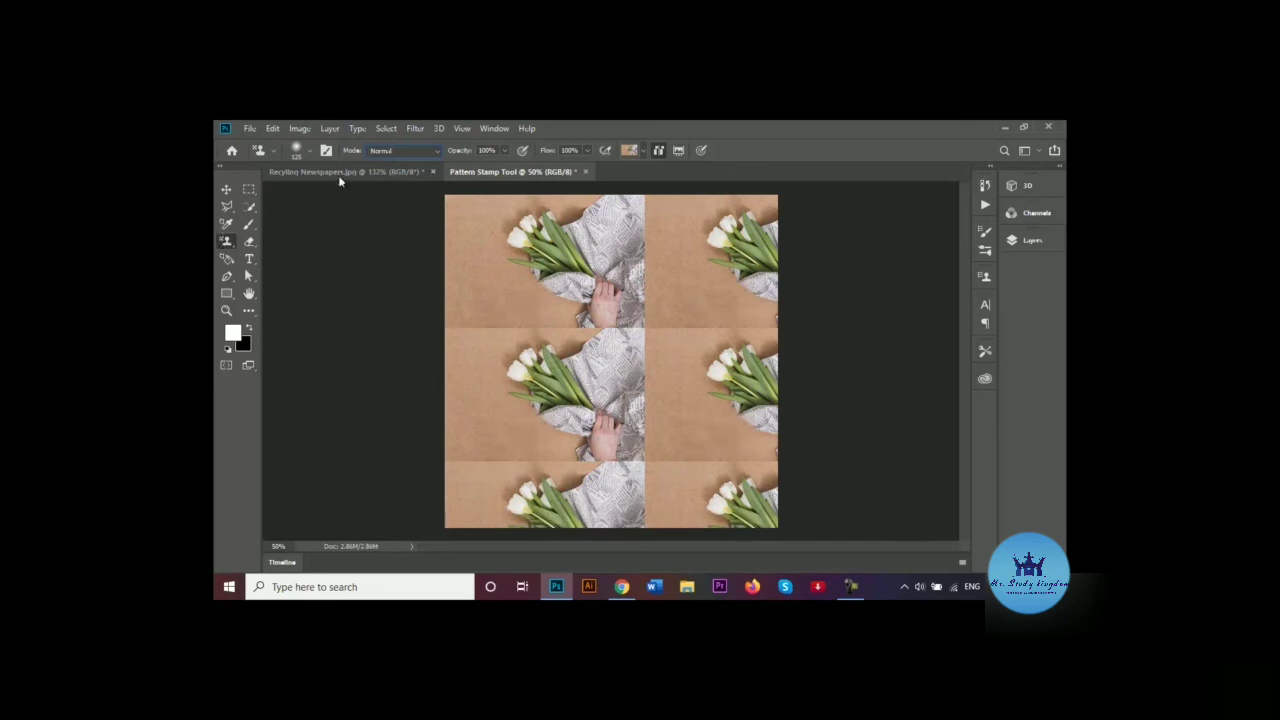